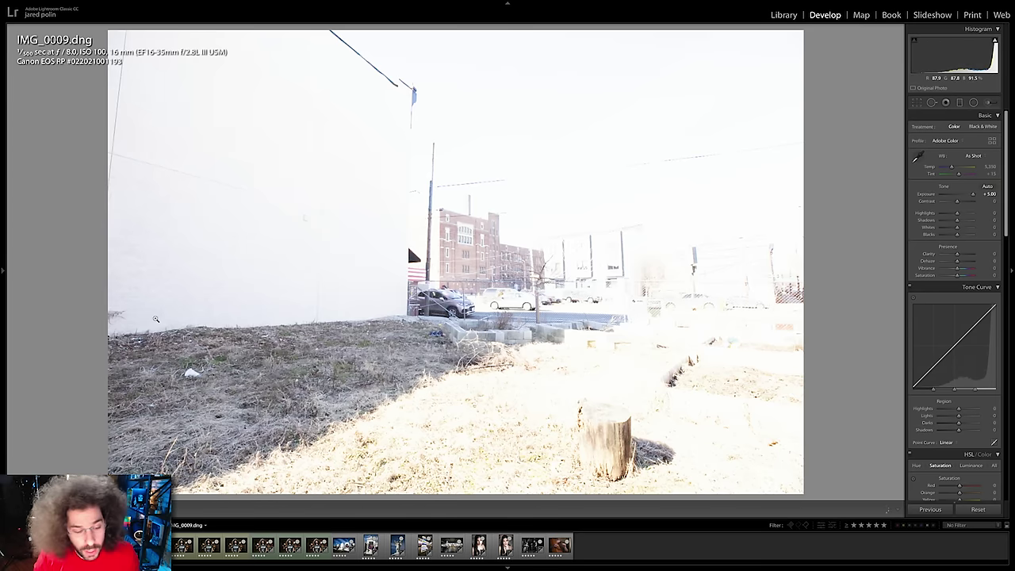
Raise 3G6A4514.CR3's Exposure to +5.00, then compare IMG_0009.dng with IMG_4513.CR2 side by side
{"action": "key", "text": "Right"}
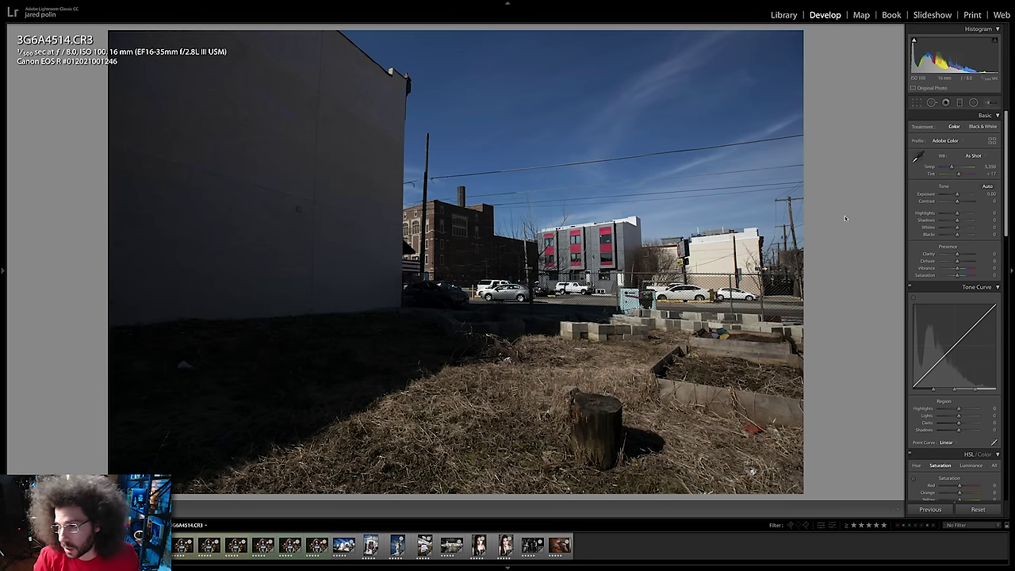
{"action": "left_click_drag", "start_coordinate": [956, 195], "coordinate": [973, 194]}
{"action": "key", "text": "Right"}
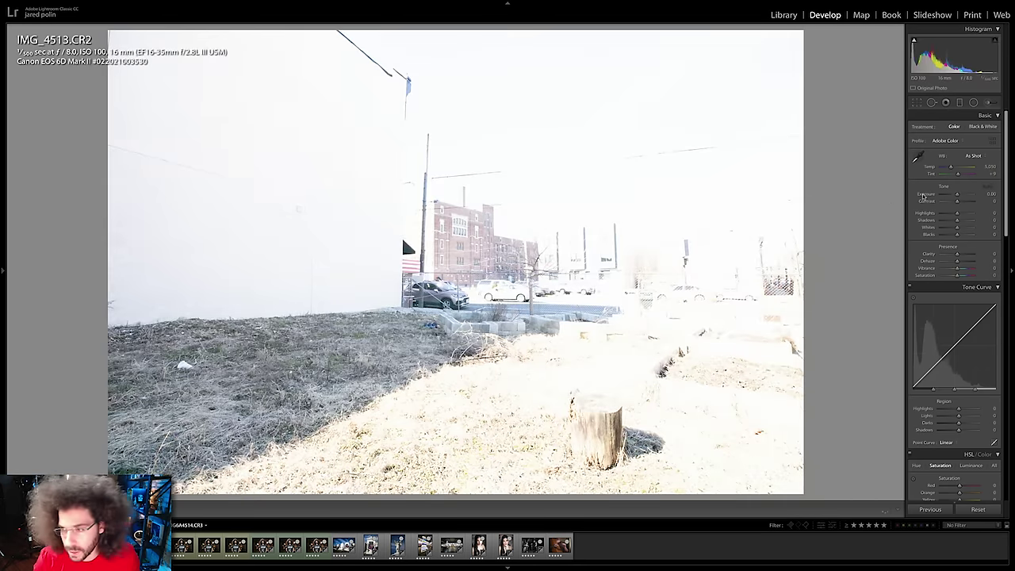
{"action": "key", "text": "Left"}
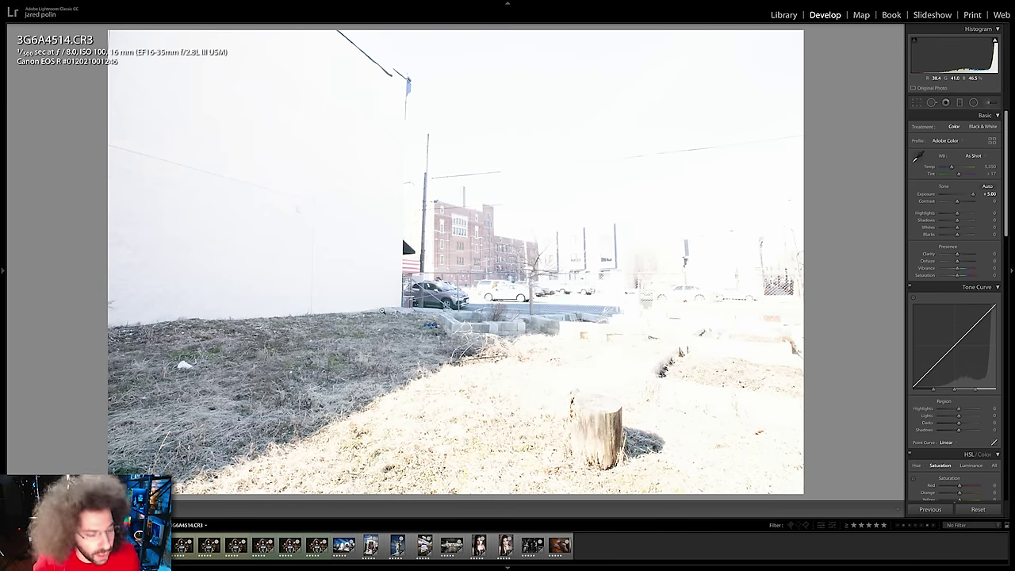
{"action": "key", "text": "Right"}
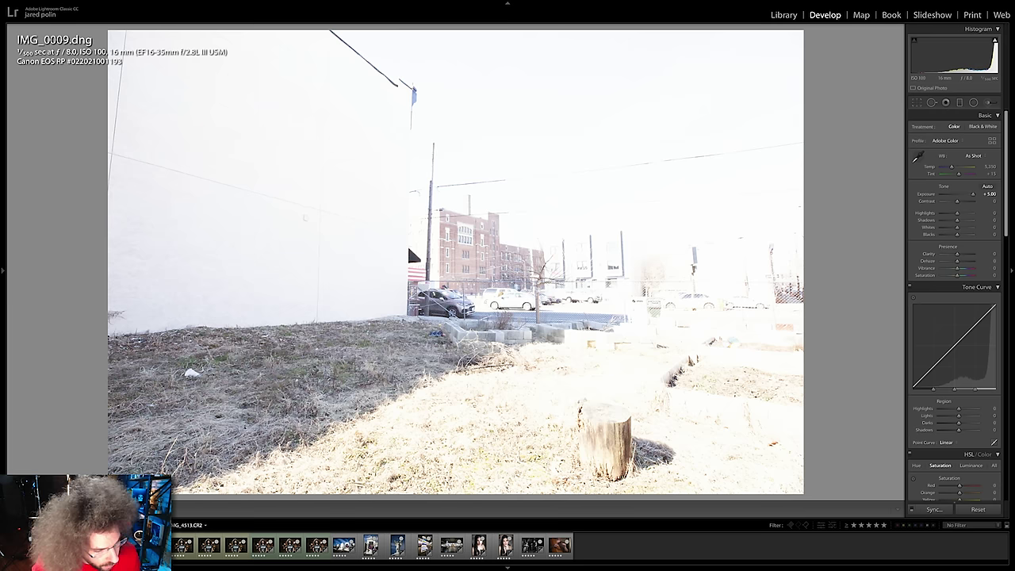
{"action": "key", "text": "c"}
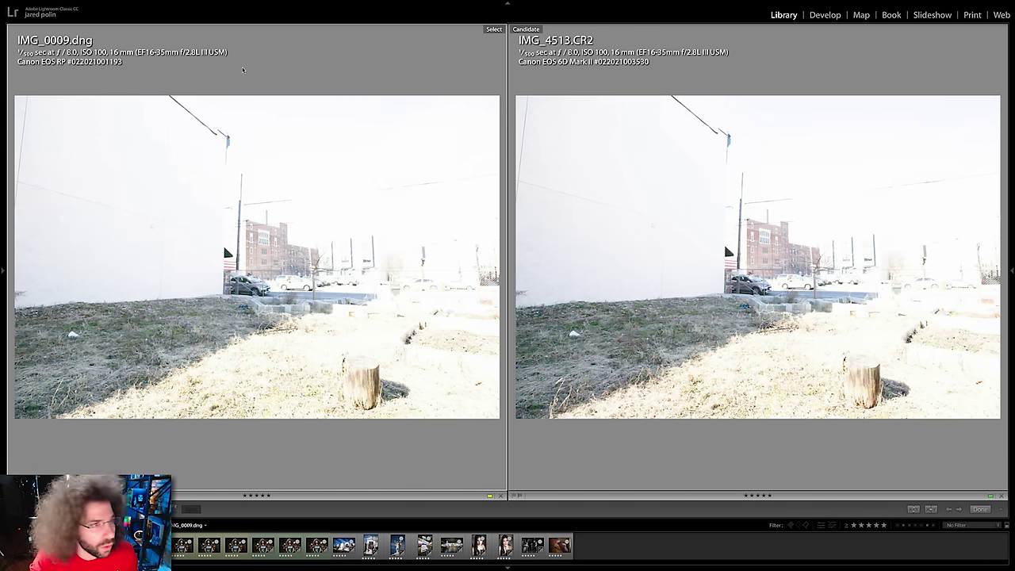
Inspect both compared photos at 1:1 on the awning and the grass's white object, then zoom back out
{"action": "left_click", "coordinate": [226, 252]}
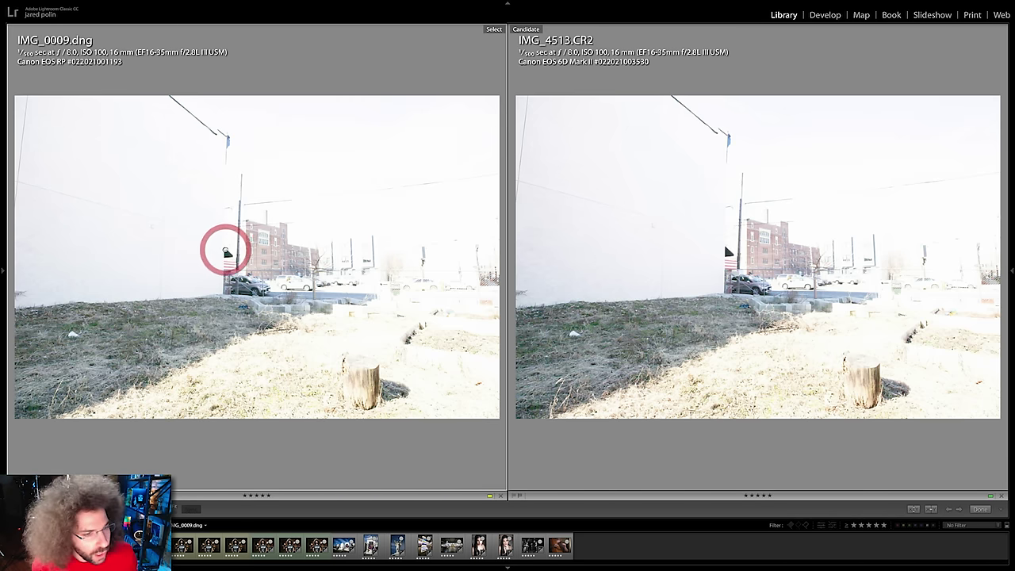
{"action": "left_click", "coordinate": [226, 252]}
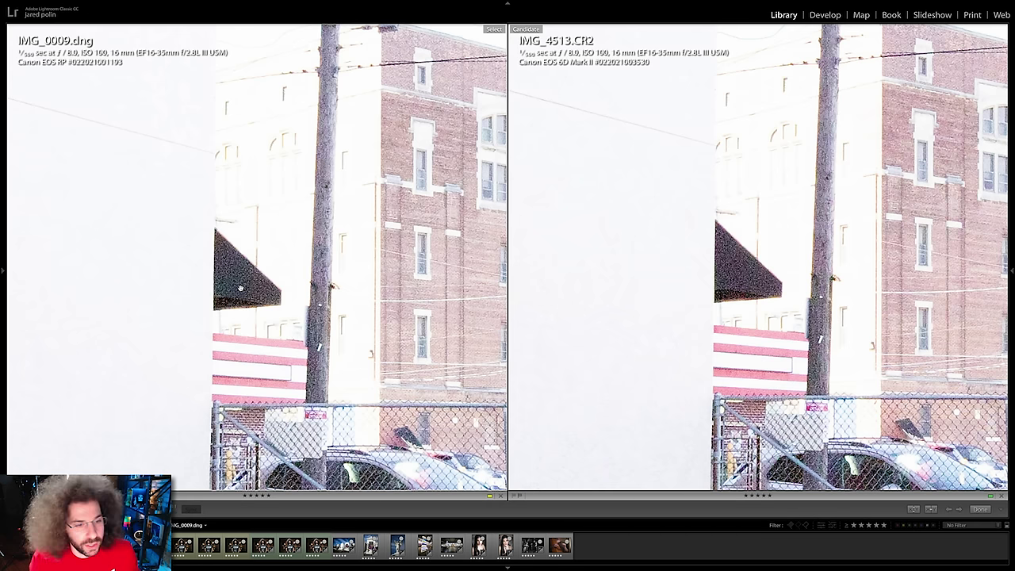
{"action": "left_click", "coordinate": [241, 276]}
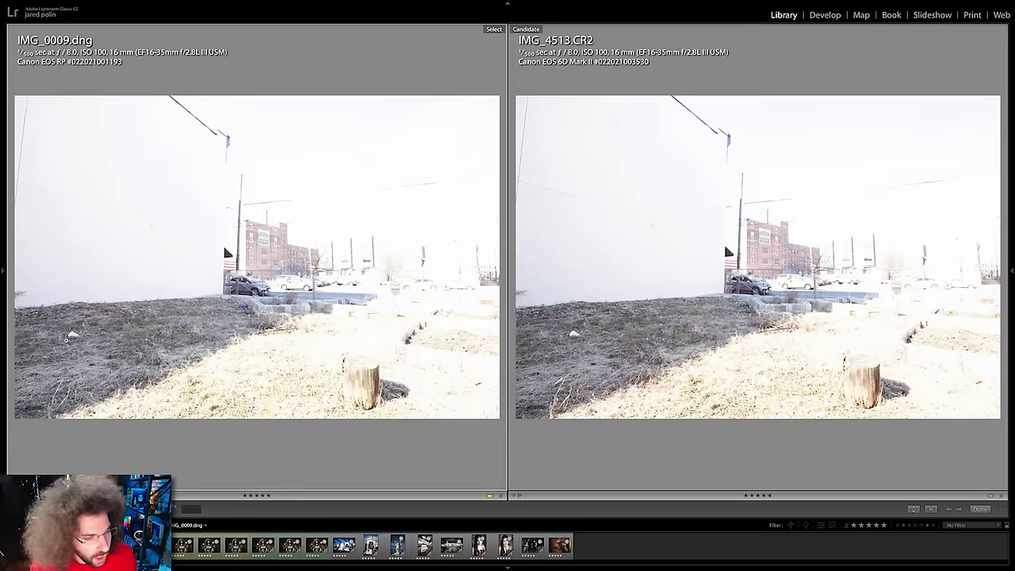
{"action": "left_click", "coordinate": [63, 340]}
{"action": "left_click_drag", "start_coordinate": [56, 351], "coordinate": [211, 320]}
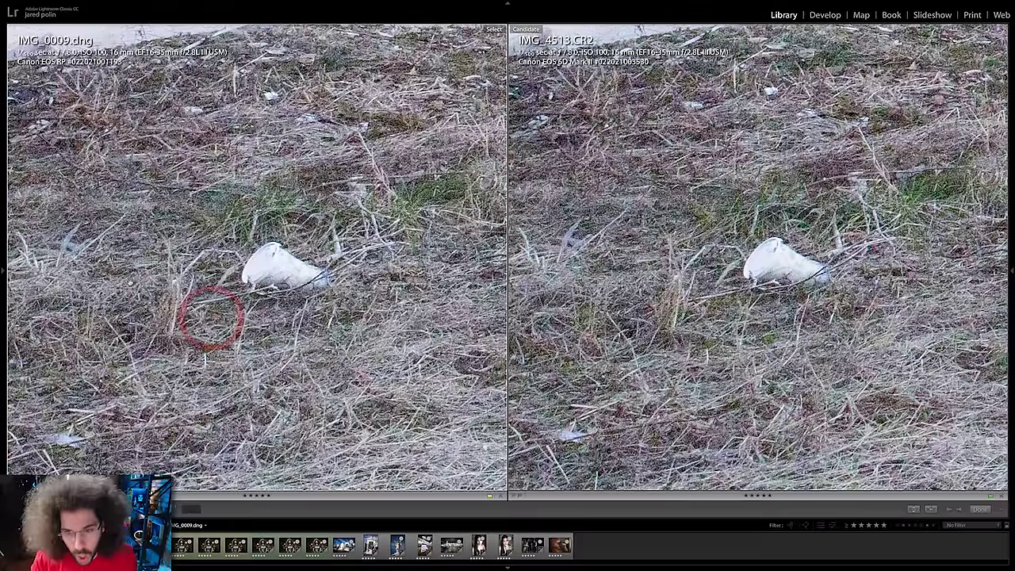
{"action": "left_click", "coordinate": [194, 267]}
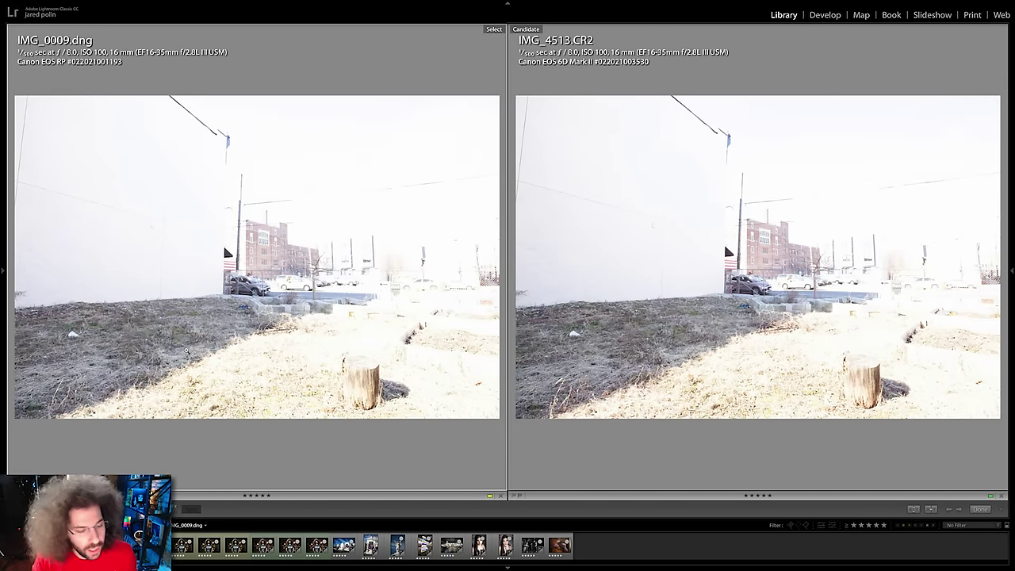
From the grid, compare 3G6A4514.CR3 with IMG_0009.dng, zoomed 1:1 at the awning
{"action": "key", "text": "g"}
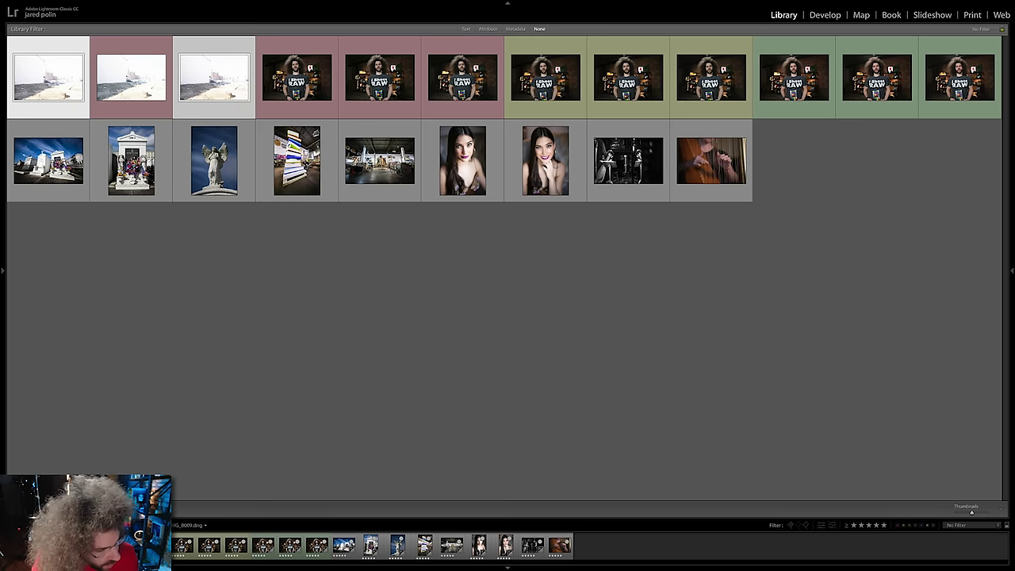
{"action": "left_click", "coordinate": [131, 77]}
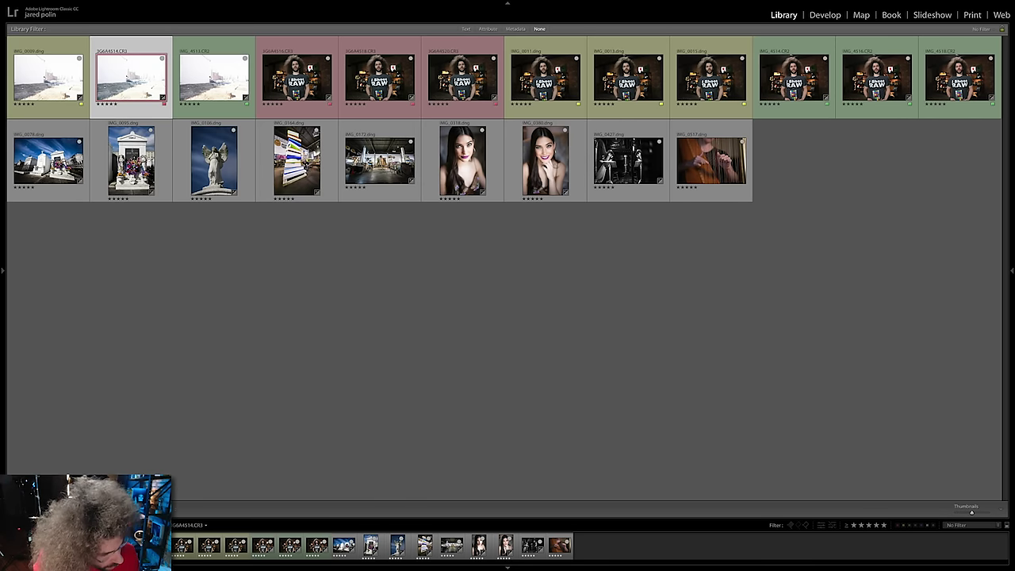
{"action": "key", "text": "shift+Left"}
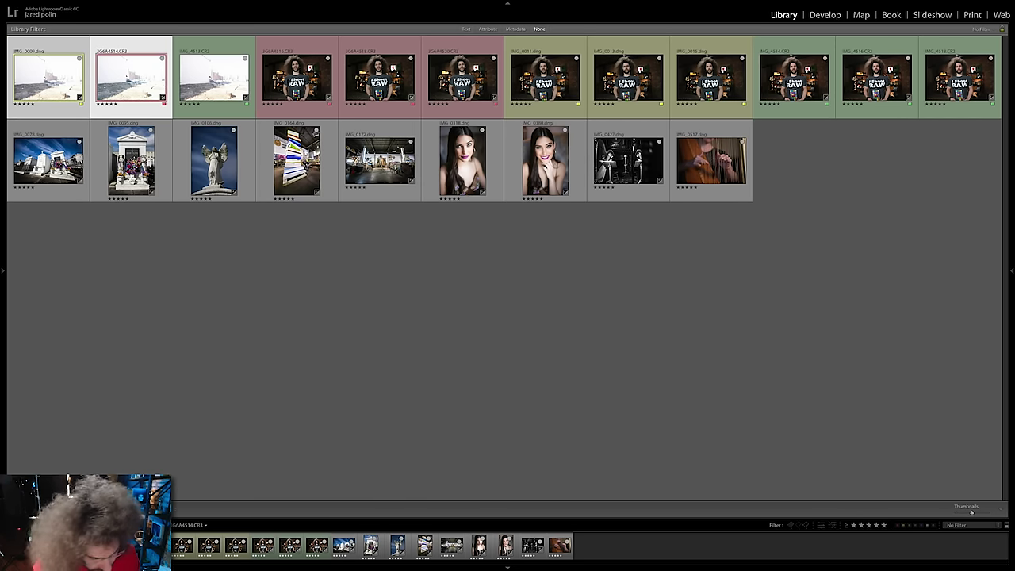
{"action": "key", "text": "c"}
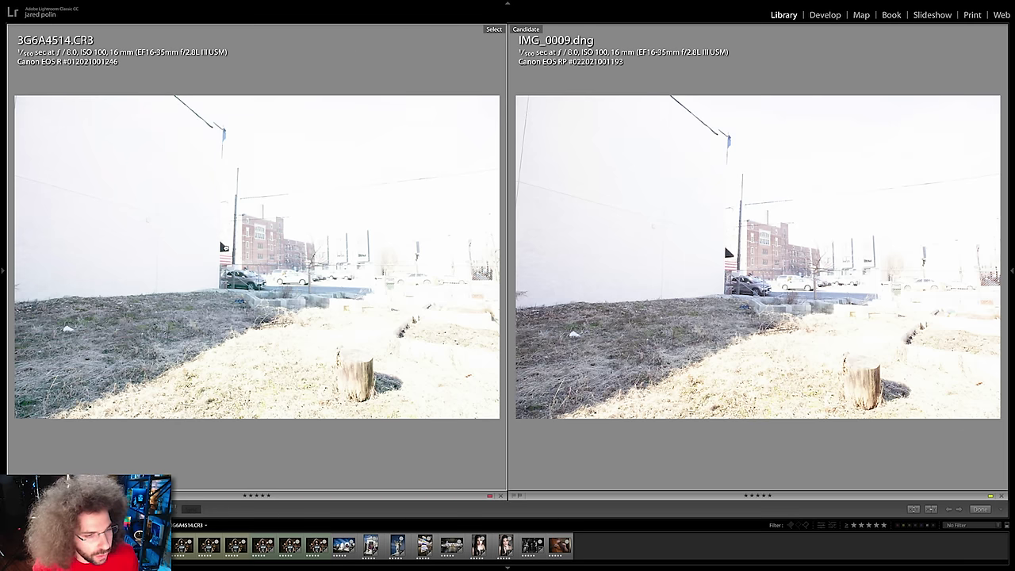
{"action": "left_click", "coordinate": [223, 246]}
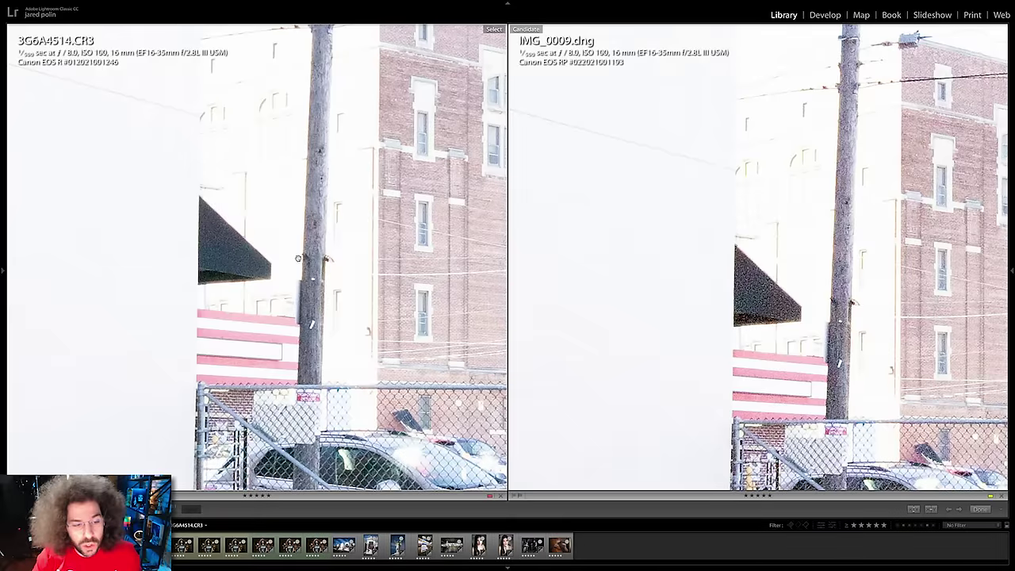
{"action": "left_click", "coordinate": [298, 259]}
{"action": "left_click", "coordinate": [298, 259]}
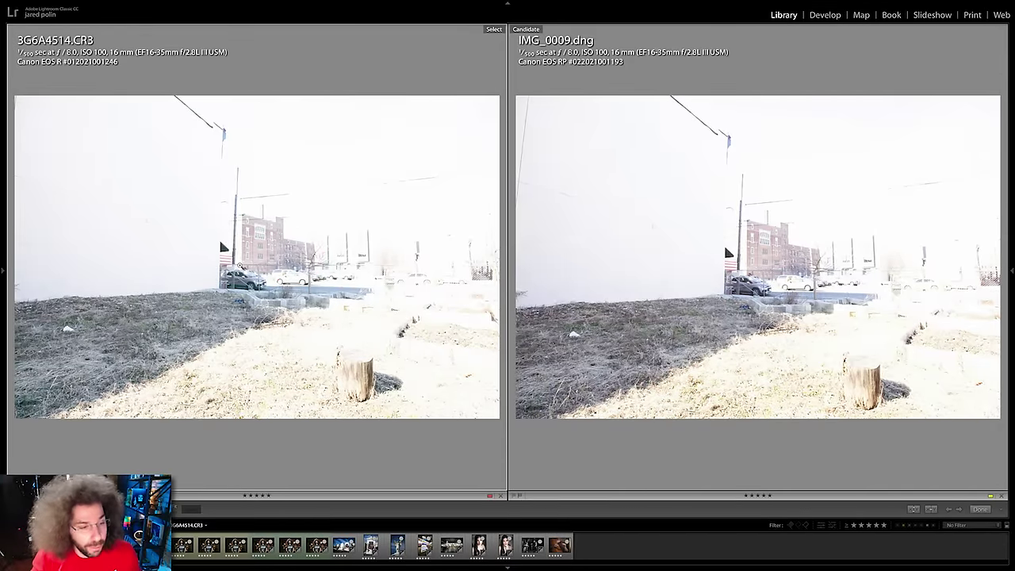
{"action": "left_click", "coordinate": [67, 325]}
{"action": "left_click_drag", "start_coordinate": [67, 325], "coordinate": [256, 259]}
{"action": "left_click_drag", "start_coordinate": [102, 289], "coordinate": [141, 270]}
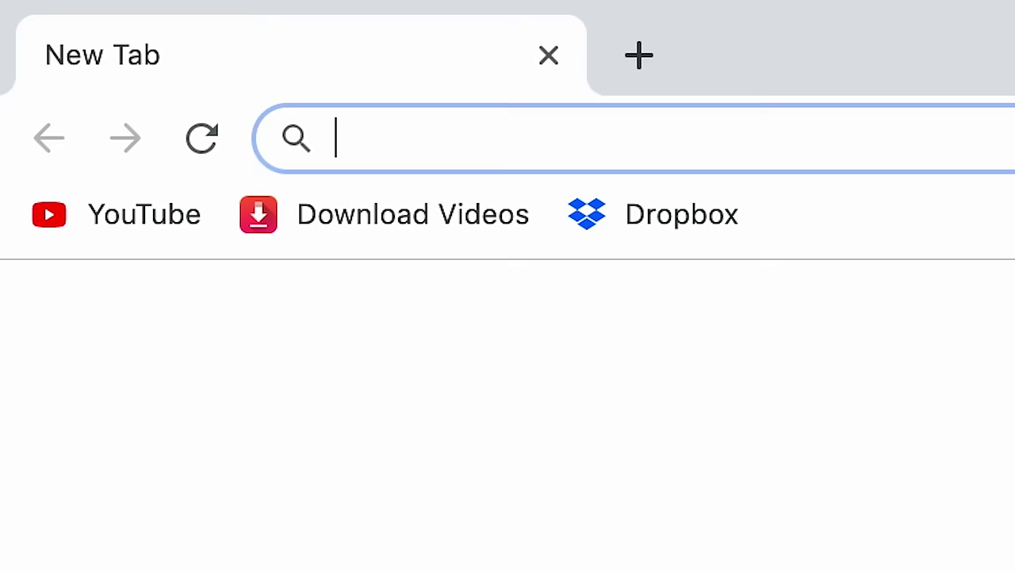
Load the short link bit.ly/megafro in the new tab
{"action": "type", "text": "bit.ly/megafro"}
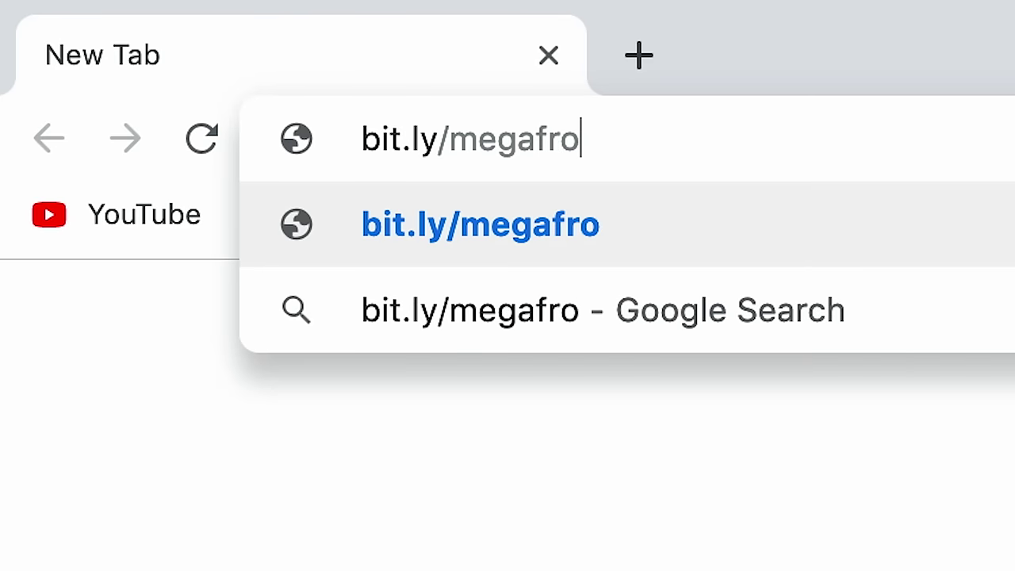
{"action": "key", "text": "Return"}
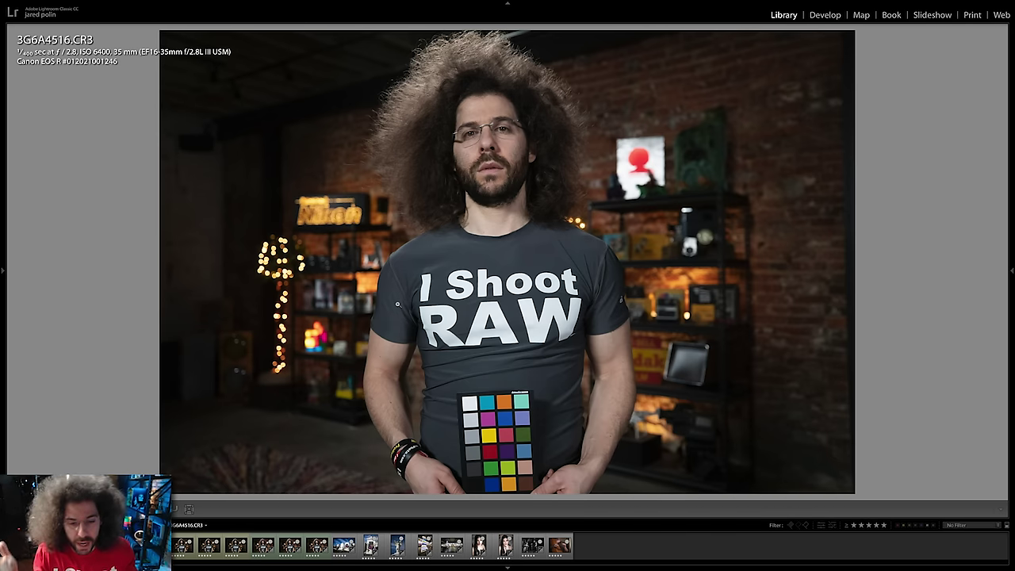
Check the colour checker at 1:1, then step through the EOS R and RP ISO 6400–25600 shots
{"action": "left_click", "coordinate": [542, 414]}
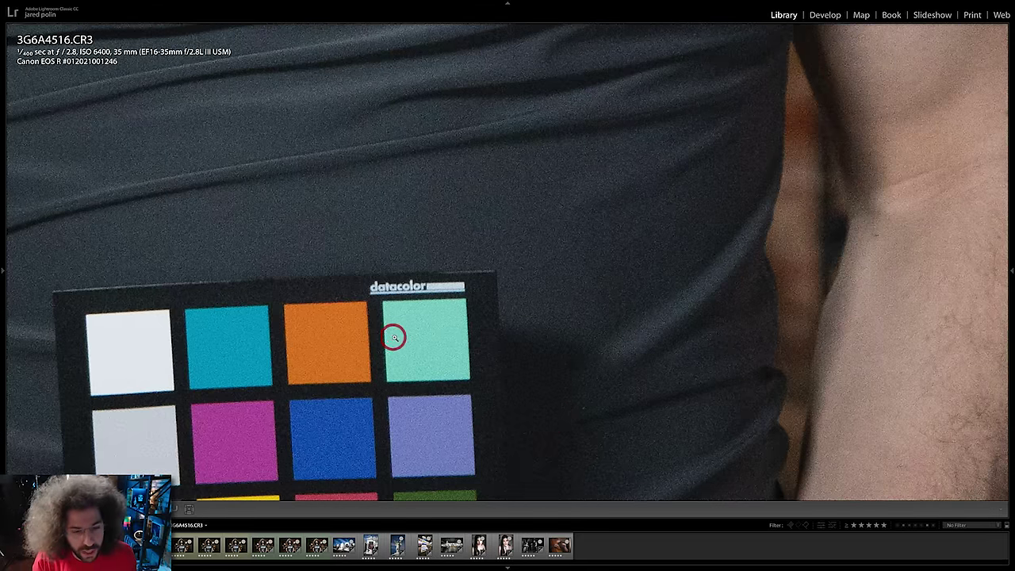
{"action": "left_click", "coordinate": [392, 337]}
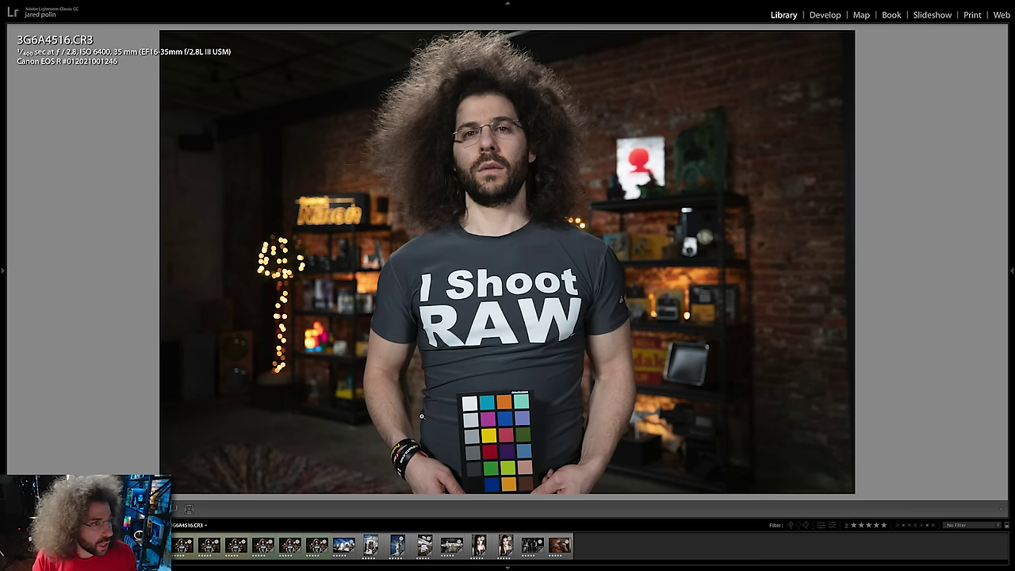
{"action": "key", "text": "Right"}
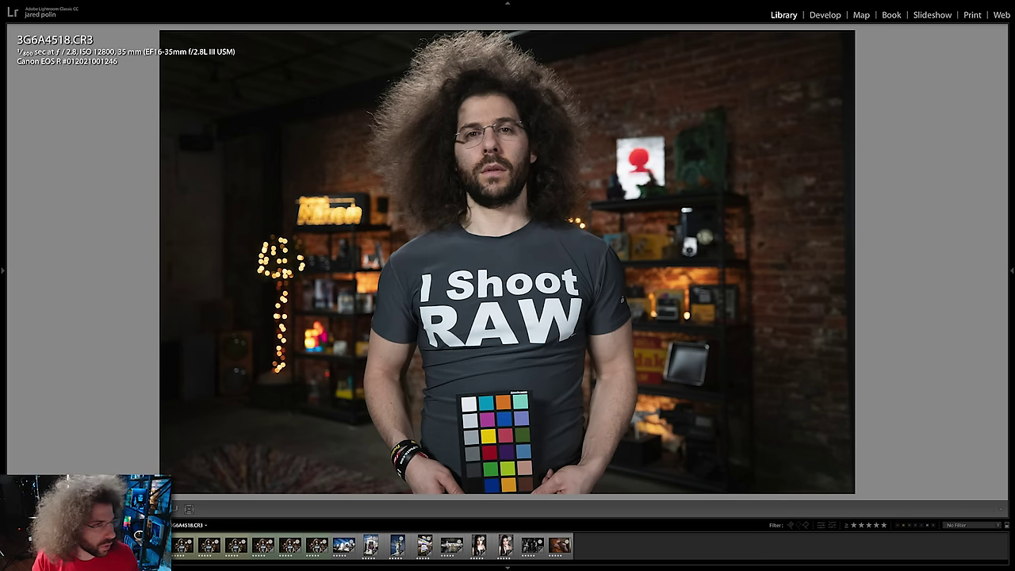
{"action": "key", "text": "Right"}
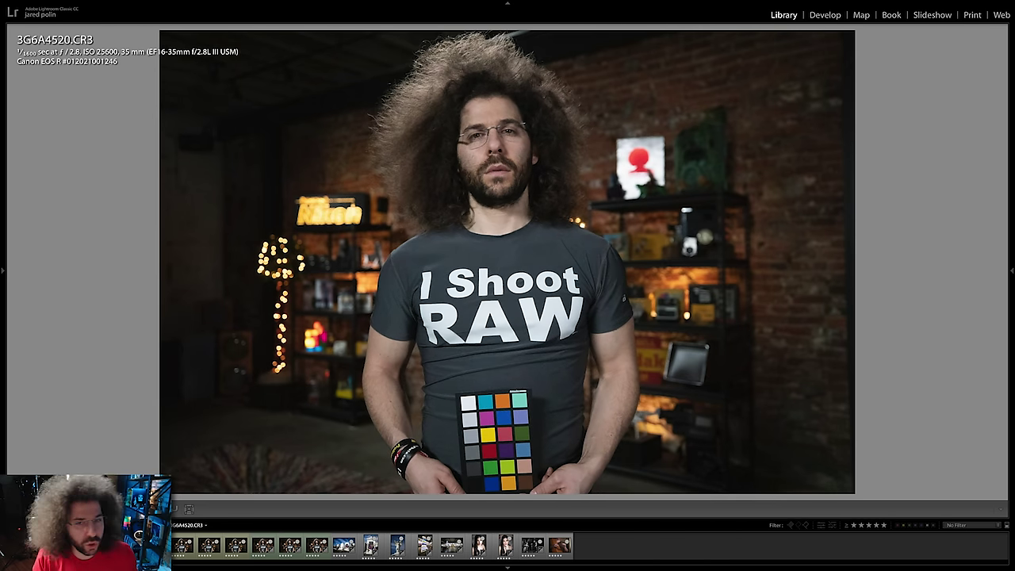
{"action": "key", "text": "Right"}
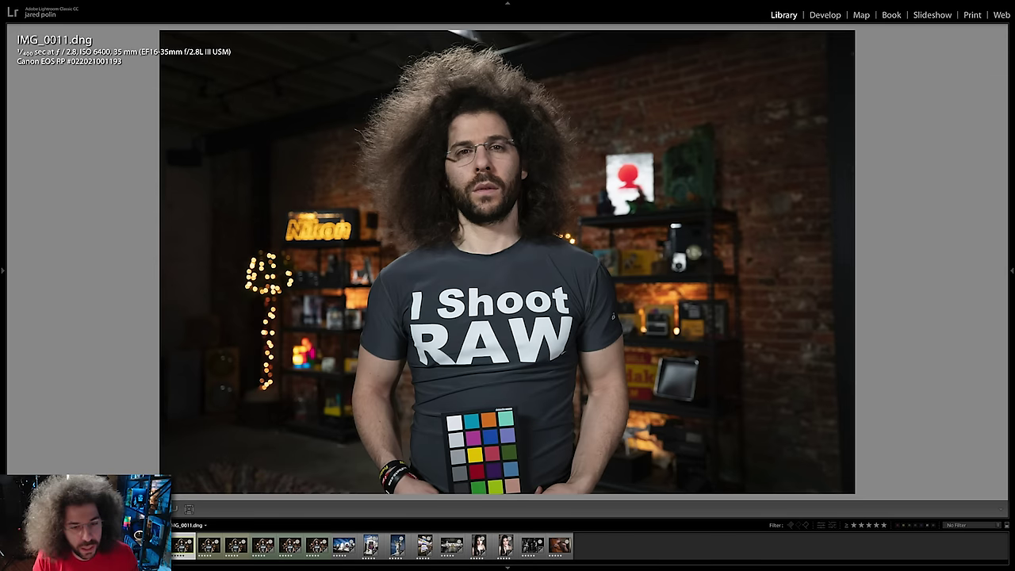
{"action": "key", "text": "Right"}
{"action": "key", "text": "Right"}
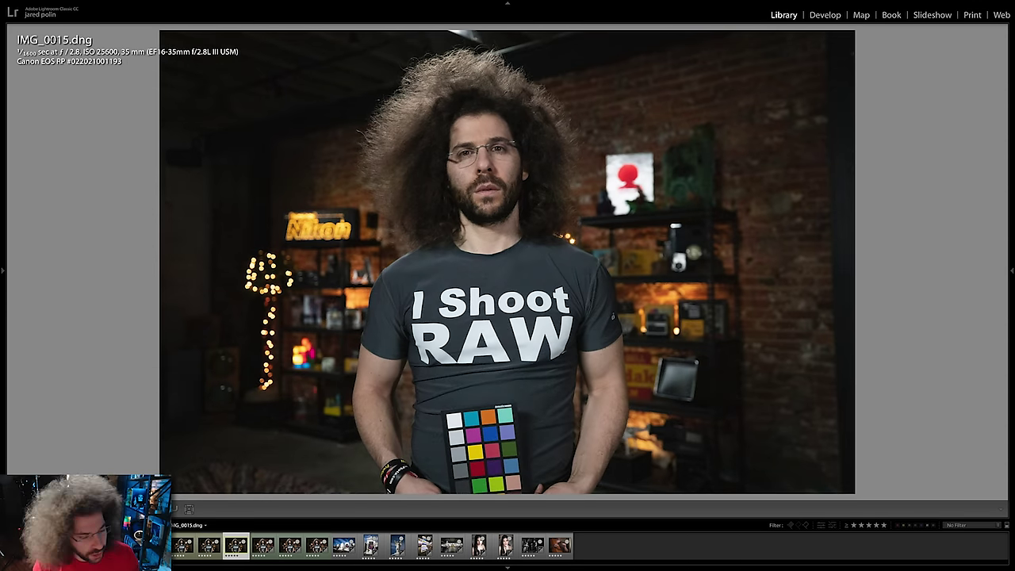
{"action": "key", "text": "Right"}
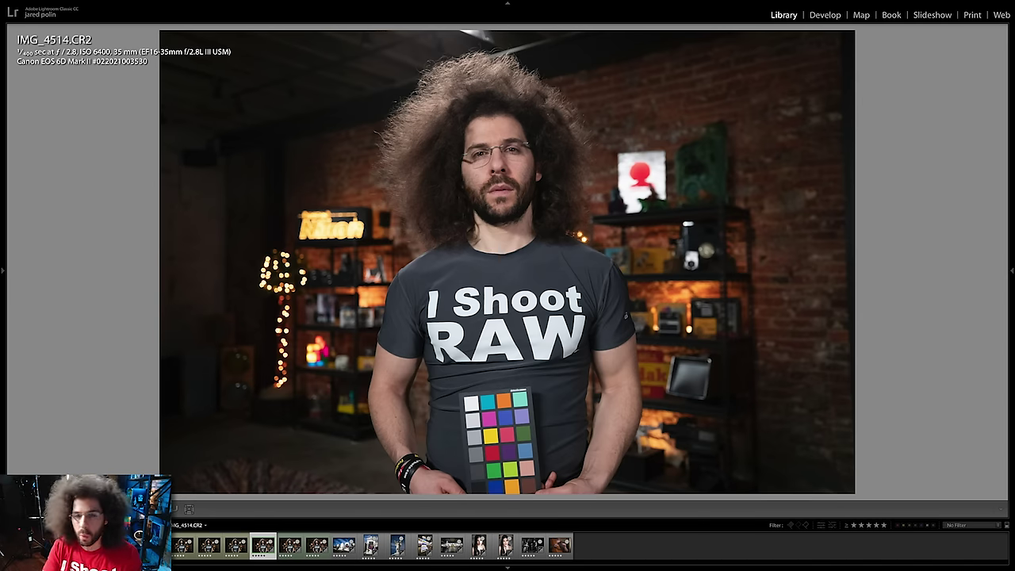
{"action": "key", "text": "Right"}
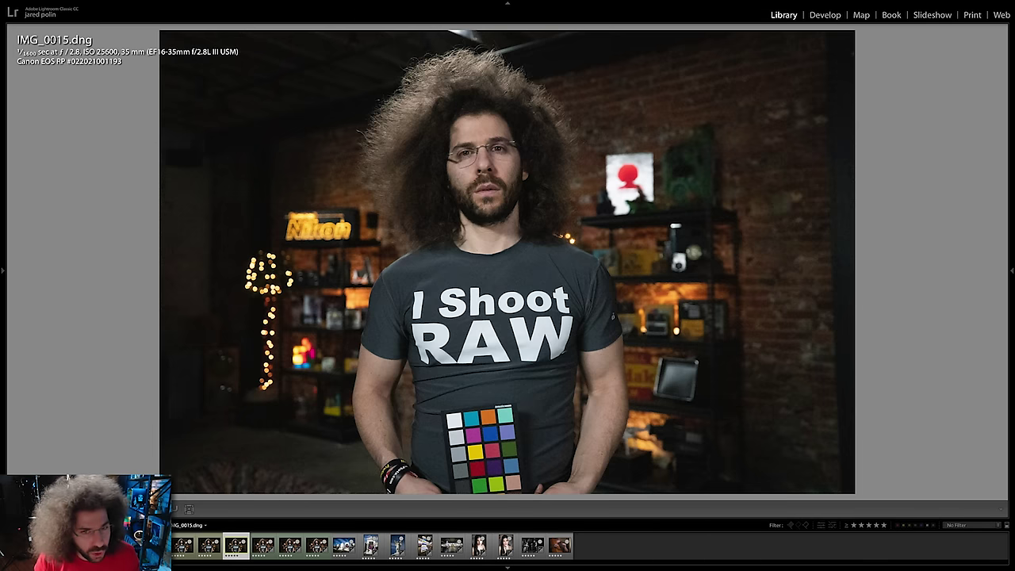
Step forward to the next studio shot, then back to IMG_0015.dng
{"action": "key", "text": "Right"}
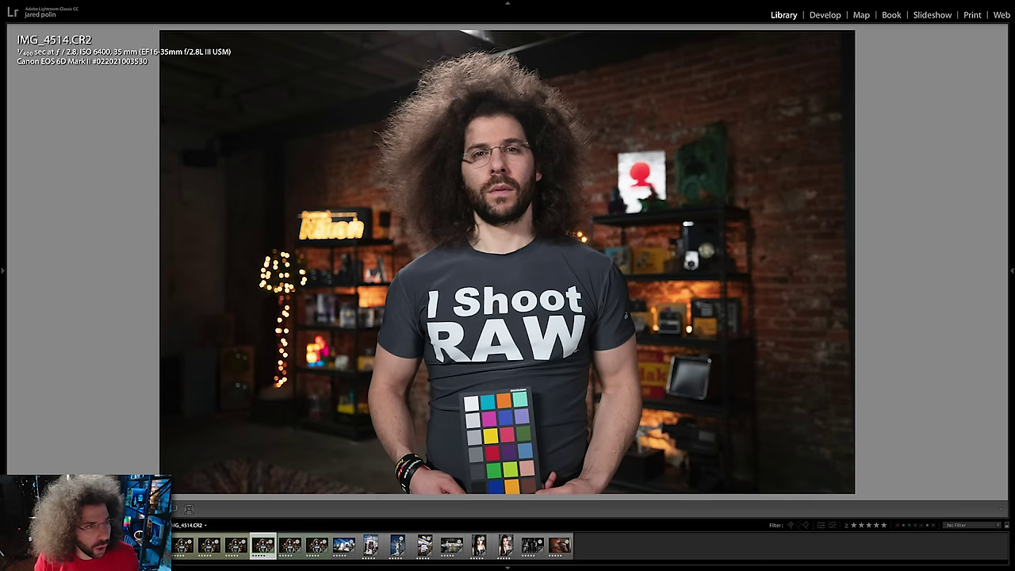
{"action": "key", "text": "Left"}
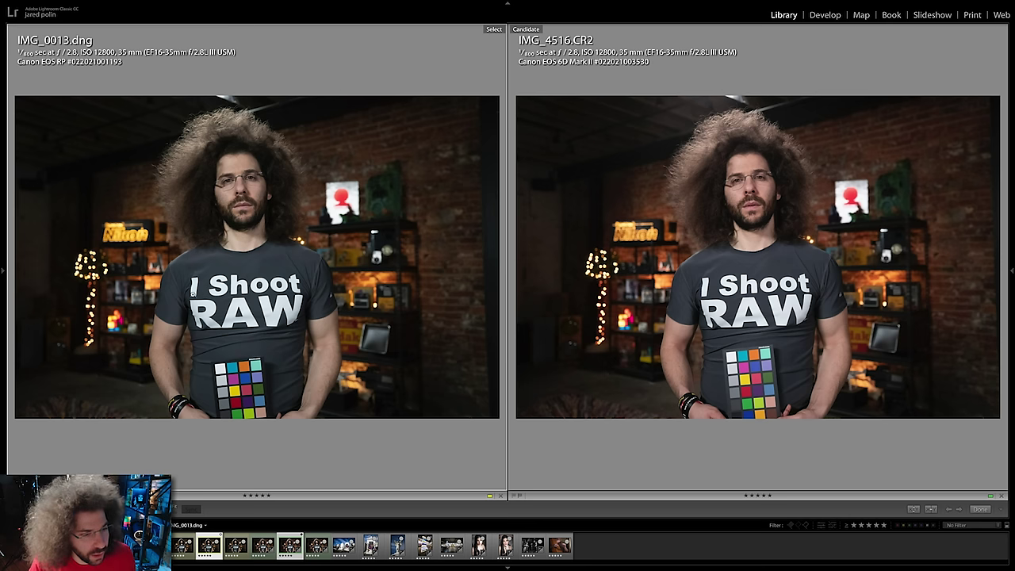
Compare the shirt and arm of both ISO 12800 shots close up, then zoom out
{"action": "left_click_drag", "start_coordinate": [180, 305], "coordinate": [263, 207]}
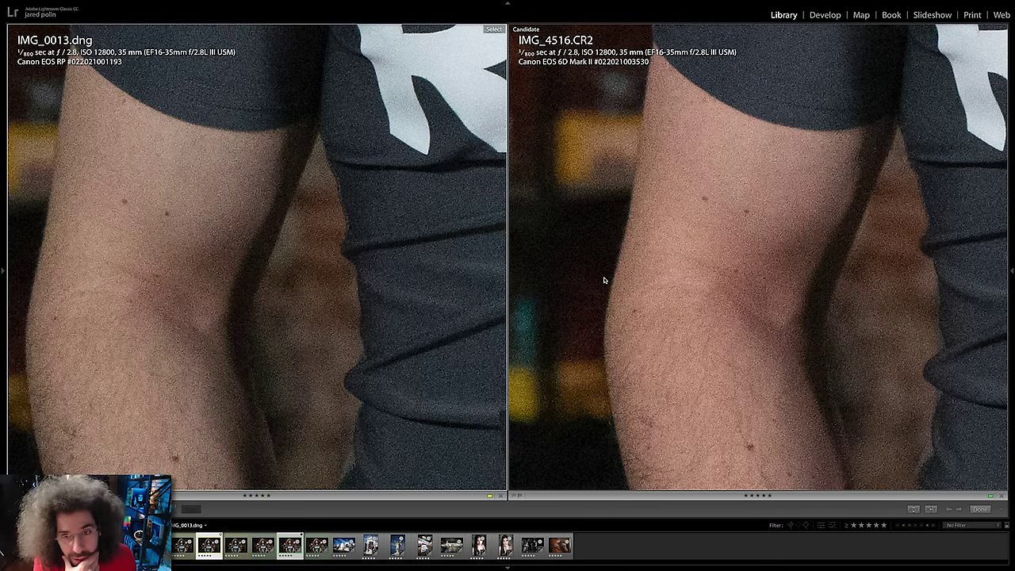
{"action": "left_click_drag", "start_coordinate": [761, 283], "coordinate": [713, 259]}
{"action": "left_click", "coordinate": [690, 248]}
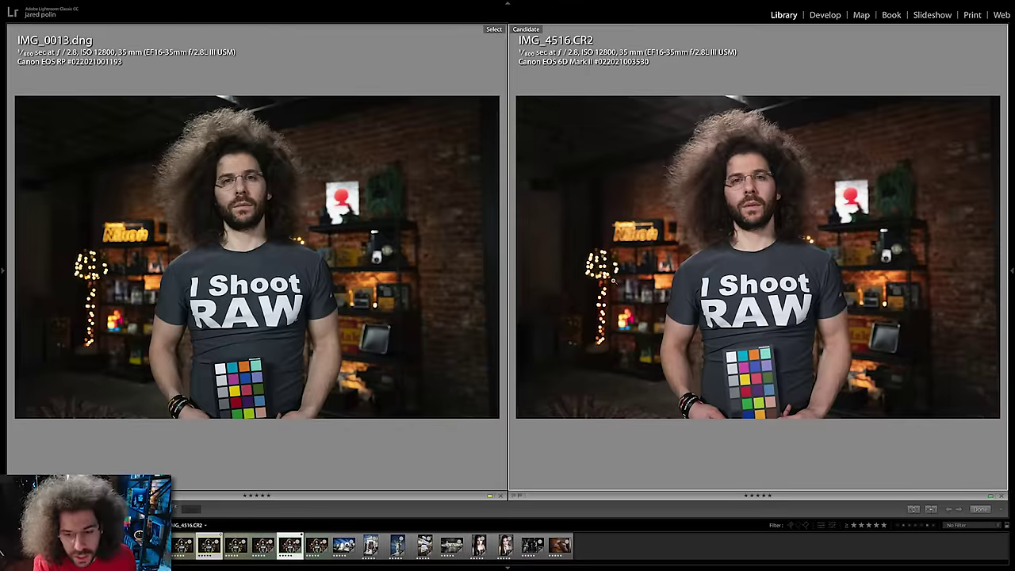
Inspect the colour checker, wristbands and dark background in both close-ups, then return to full frames
{"action": "left_click", "coordinate": [763, 367]}
{"action": "left_click_drag", "start_coordinate": [657, 249], "coordinate": [711, 234]}
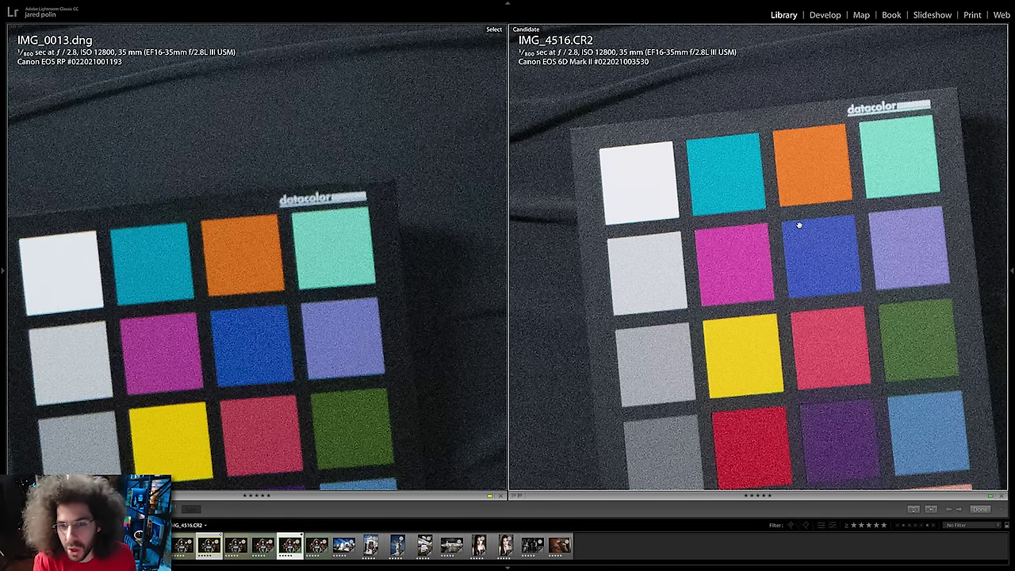
{"action": "left_click_drag", "start_coordinate": [571, 256], "coordinate": [408, 198]}
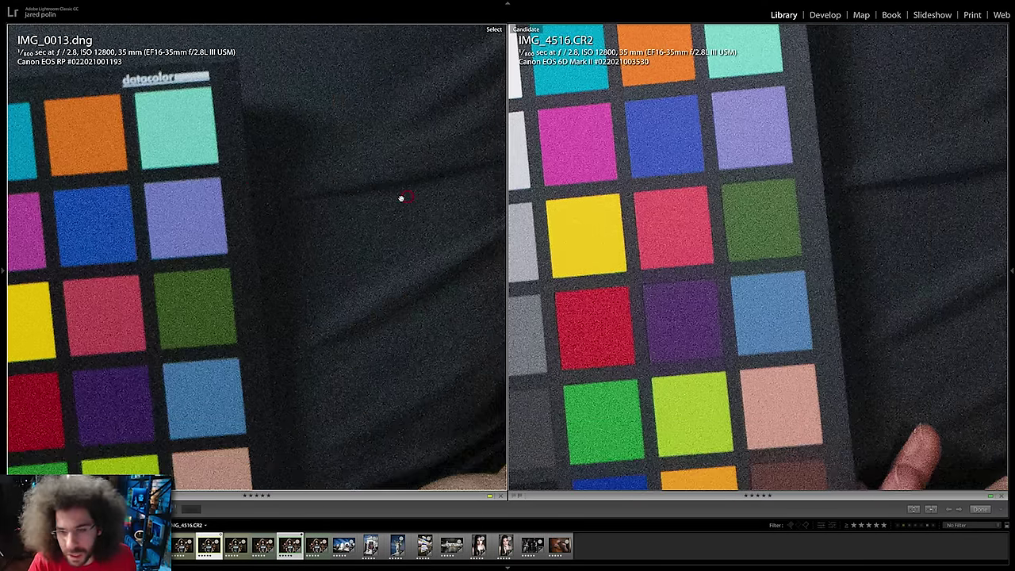
{"action": "left_click_drag", "start_coordinate": [268, 222], "coordinate": [200, 265]}
{"action": "left_click_drag", "start_coordinate": [302, 315], "coordinate": [223, 234]}
{"action": "left_click", "coordinate": [224, 235]}
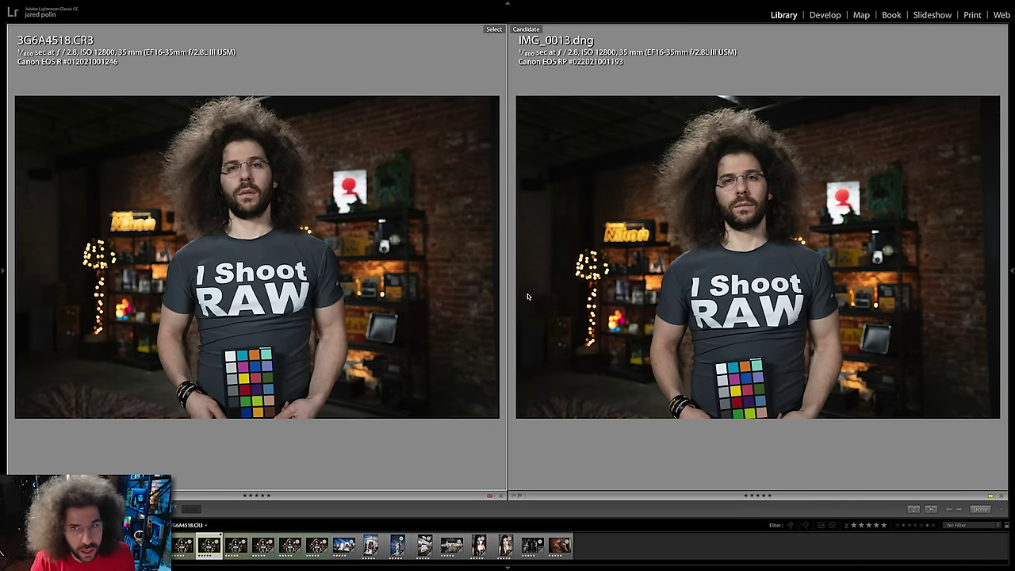
Compare the RAW shirt lettering and bare upper arm in both photos up close
{"action": "left_click", "coordinate": [204, 295]}
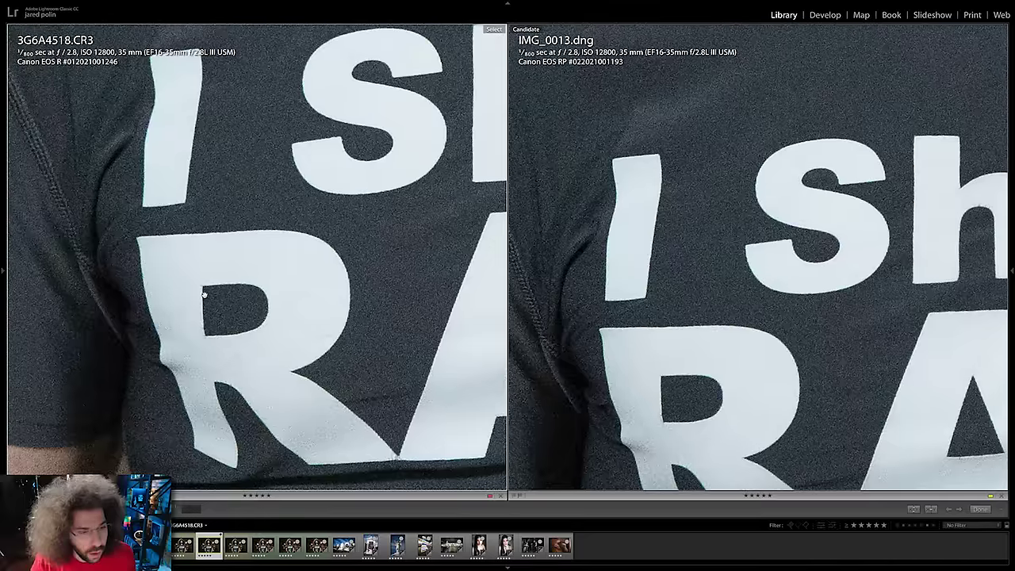
{"action": "left_click_drag", "start_coordinate": [198, 283], "coordinate": [300, 188]}
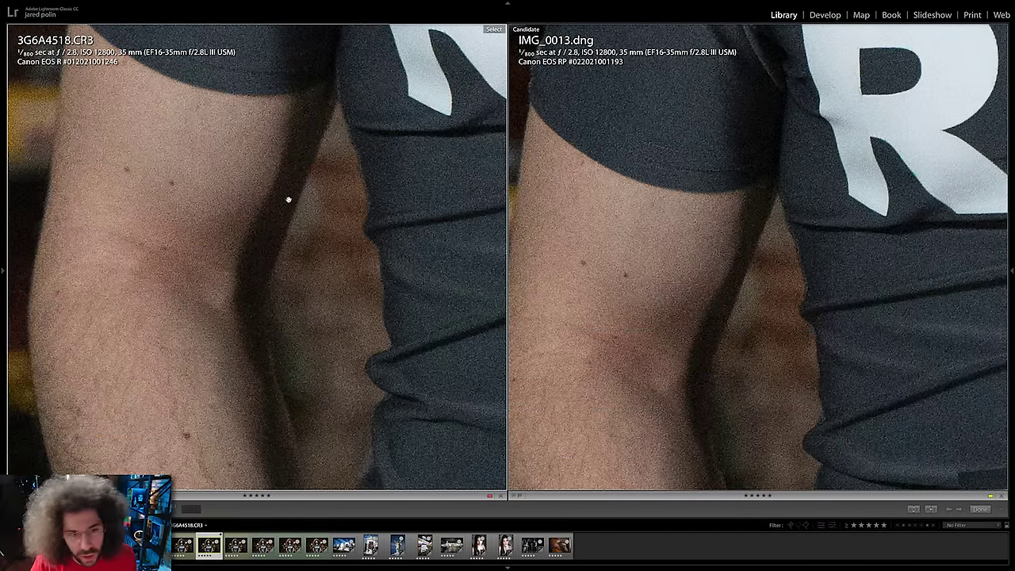
{"action": "left_click", "coordinate": [316, 143]}
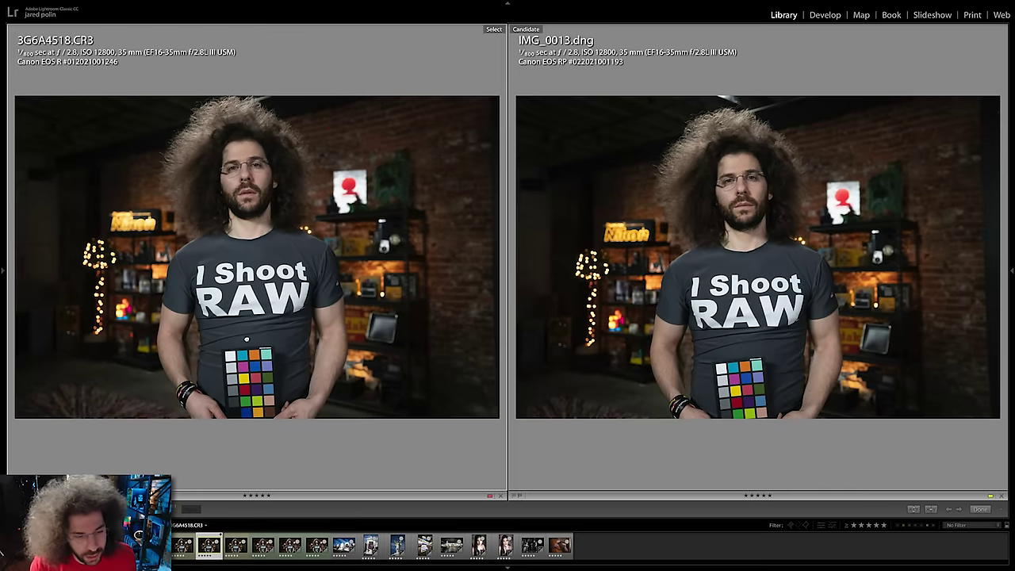
Pan across all colour-checker rows in both close-ups, then zoom back to the full portraits
{"action": "left_click", "coordinate": [245, 339]}
{"action": "left_click_drag", "start_coordinate": [242, 336], "coordinate": [344, 223]}
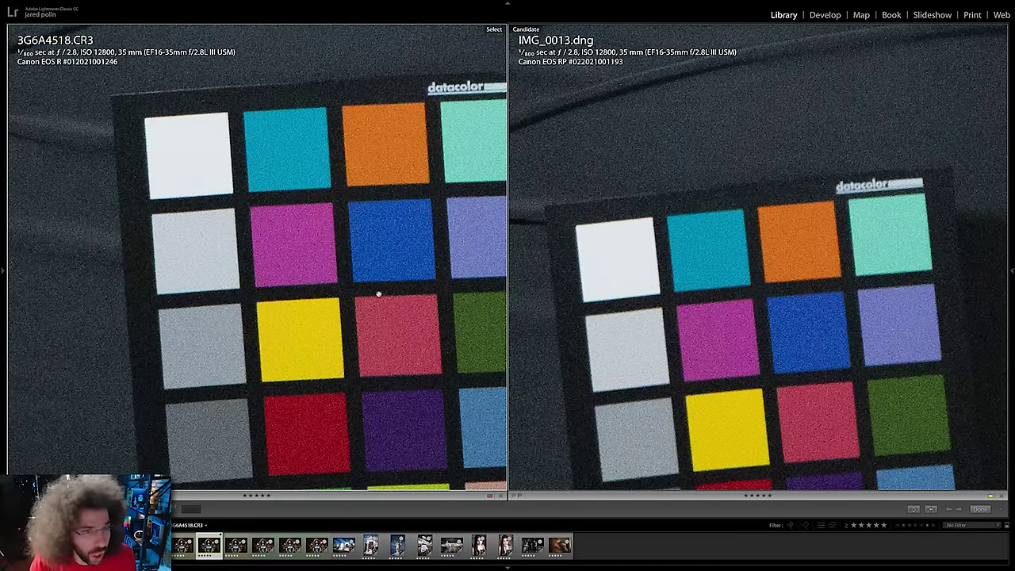
{"action": "left_click_drag", "start_coordinate": [355, 335], "coordinate": [283, 321]}
{"action": "left_click_drag", "start_coordinate": [506, 272], "coordinate": [552, 268]}
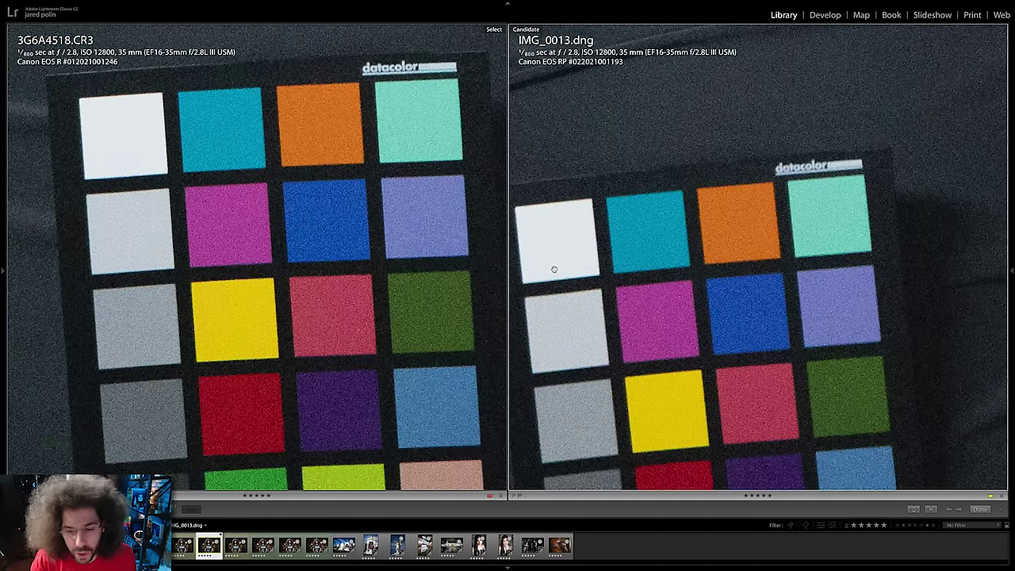
{"action": "left_click_drag", "start_coordinate": [372, 249], "coordinate": [363, 212]}
{"action": "left_click", "coordinate": [360, 213]}
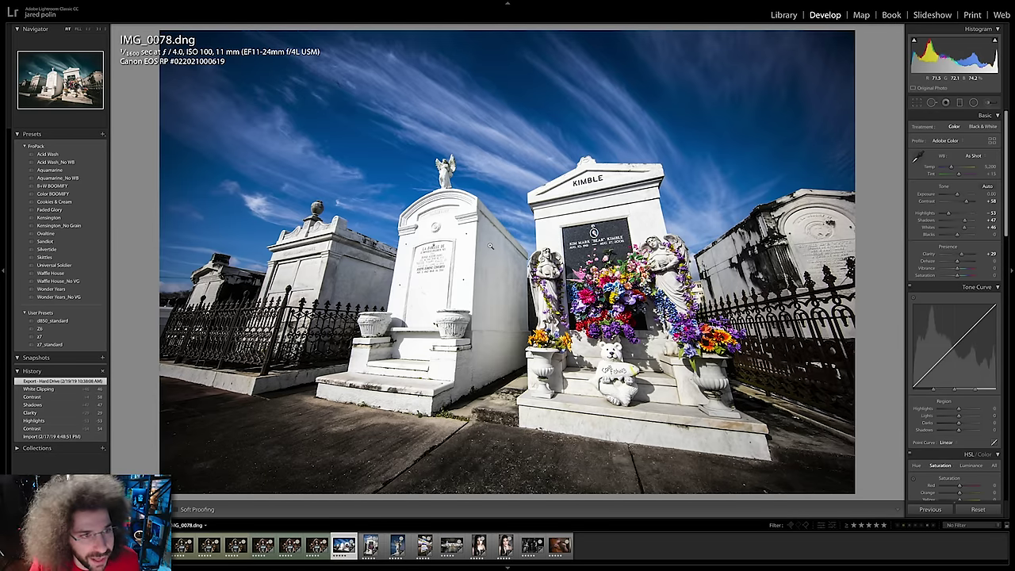
Zoom-check the sky and the tombs in IMG_0078.dng
{"action": "left_click", "coordinate": [345, 88]}
{"action": "left_click", "coordinate": [343, 174]}
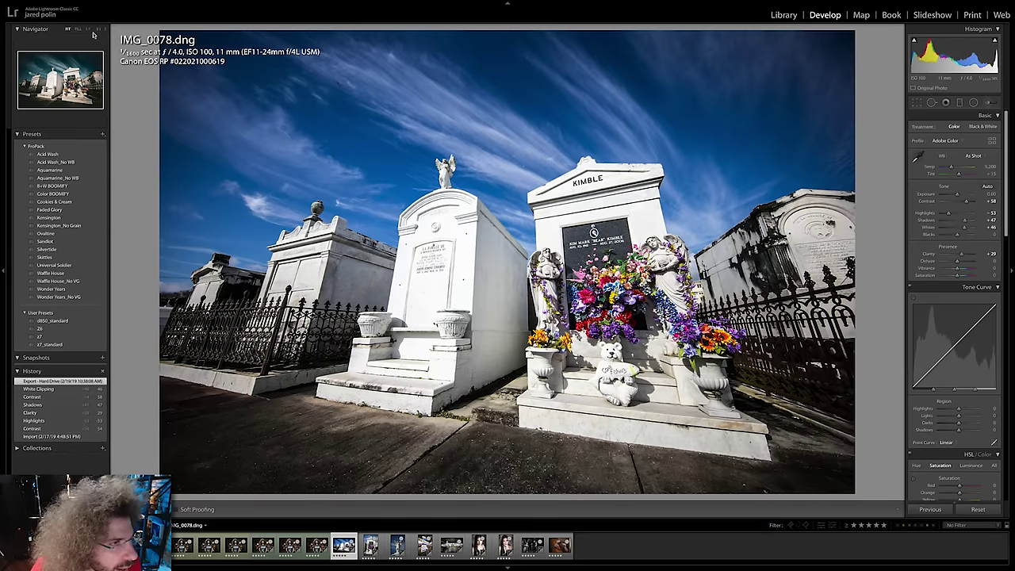
{"action": "left_click", "coordinate": [94, 30]}
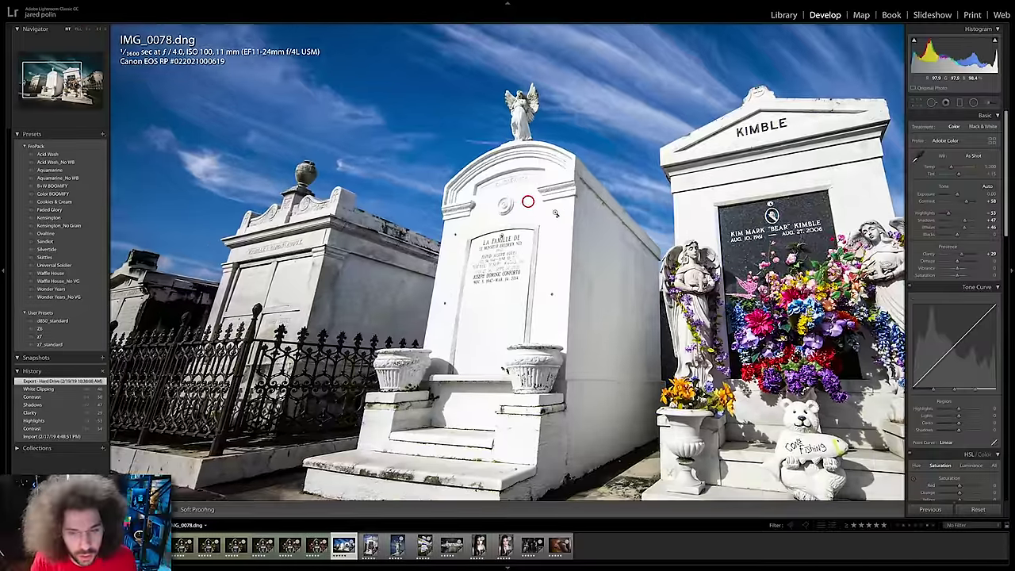
{"action": "left_click", "coordinate": [530, 203]}
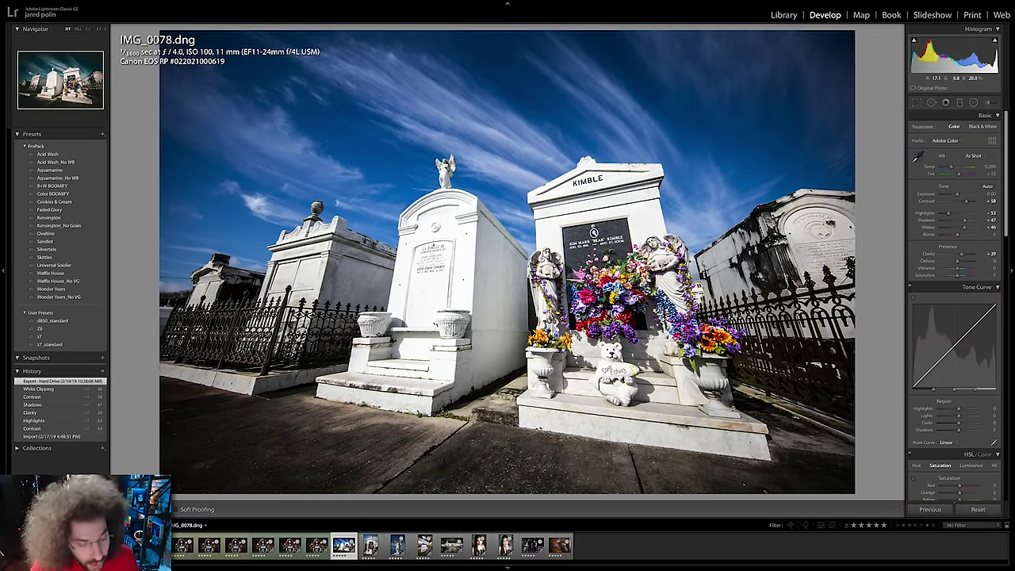
Move to IMG_0095.dng, hide the adjustment panels, and briefly inspect the flowers
{"action": "key", "text": "Right"}
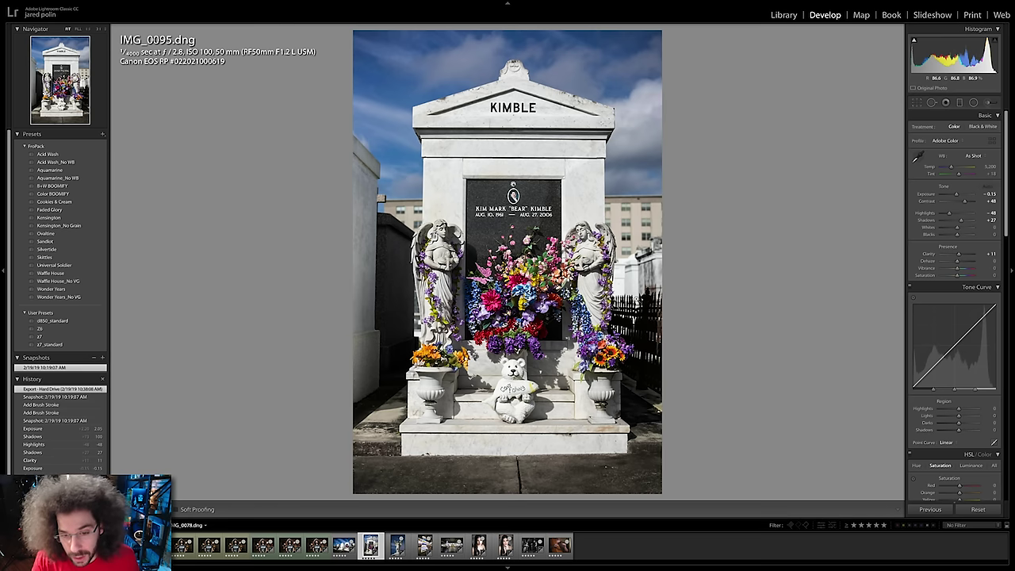
{"action": "left_click", "coordinate": [1010, 272]}
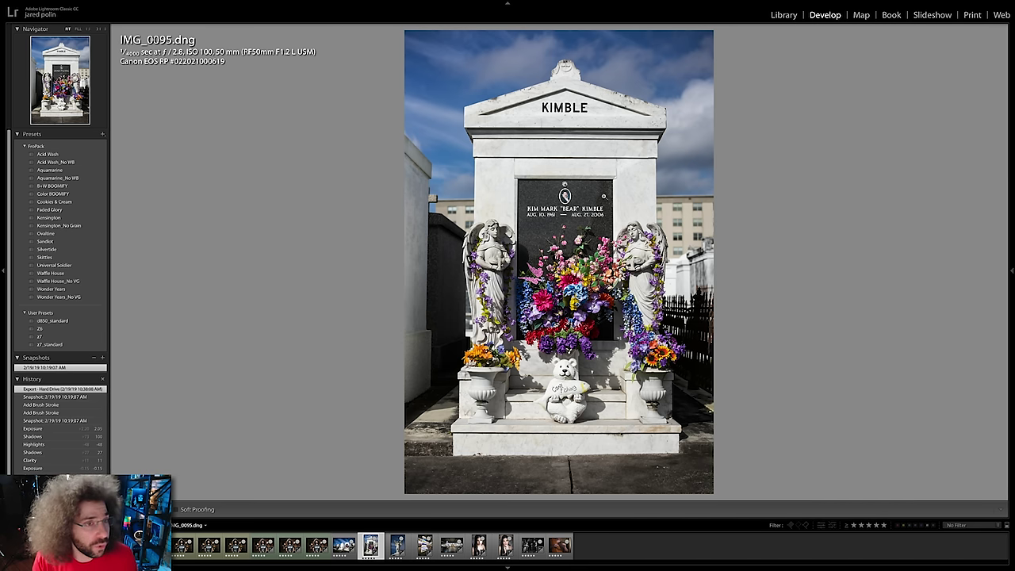
{"action": "left_click_drag", "start_coordinate": [577, 206], "coordinate": [621, 215]}
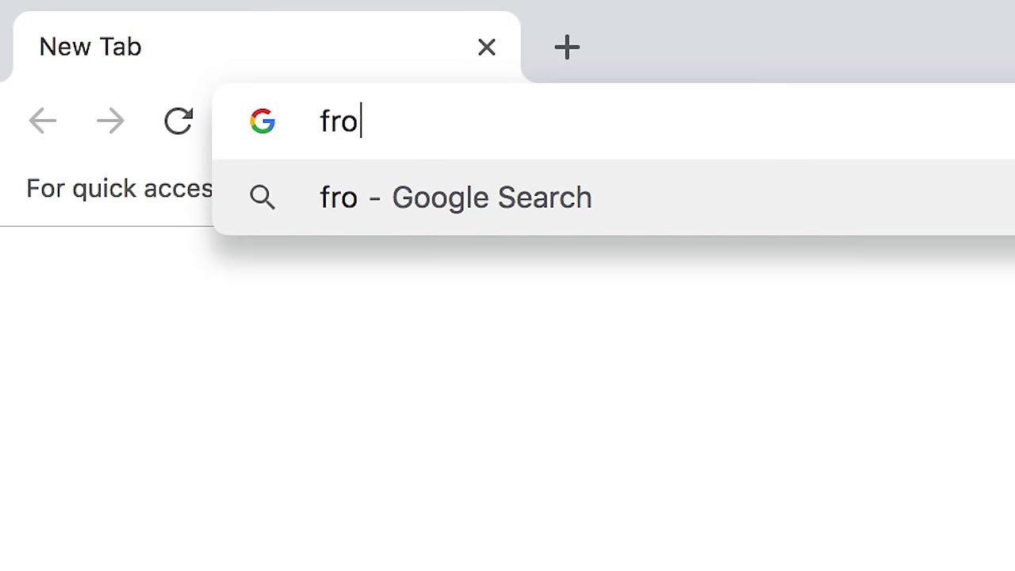
{"action": "type", "text": "knowsphoto.com/presets"}
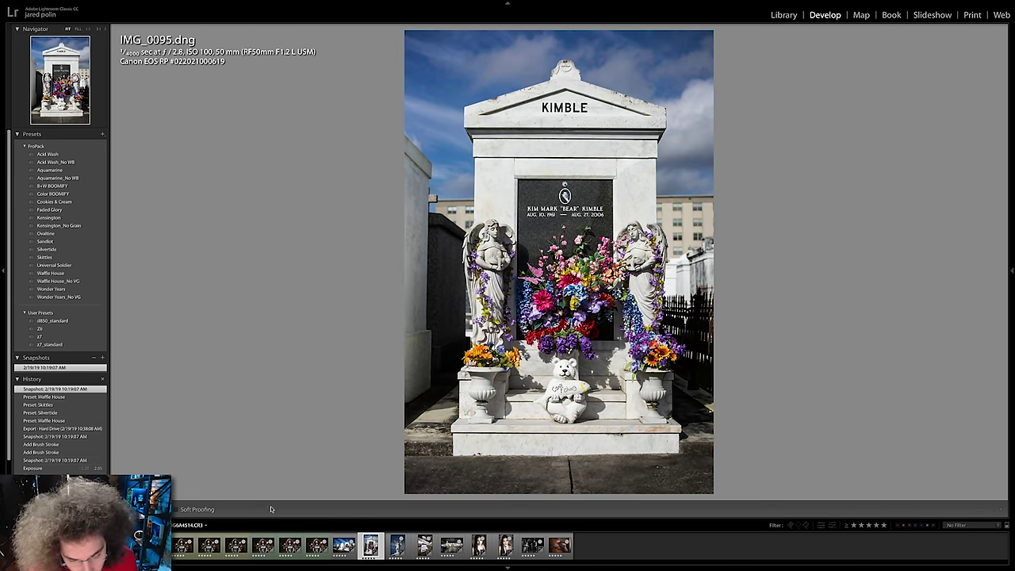
Step past the angel statue, zoom-check book-stack IMG_0164, then continue through IMG_0172 to IMG_0318.dng
{"action": "left_click", "coordinate": [397, 545]}
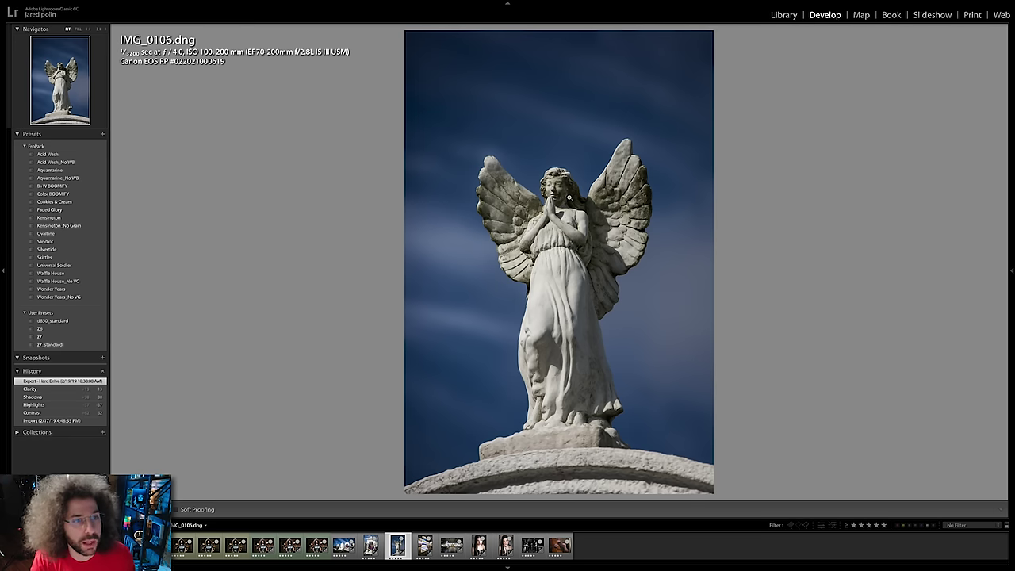
{"action": "key", "text": "Right"}
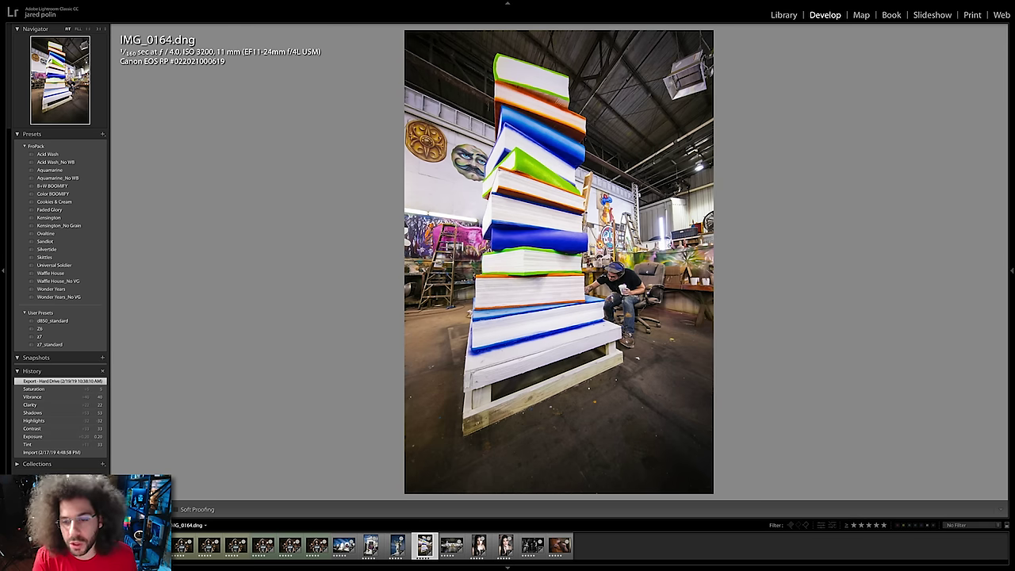
{"action": "left_click", "coordinate": [611, 271]}
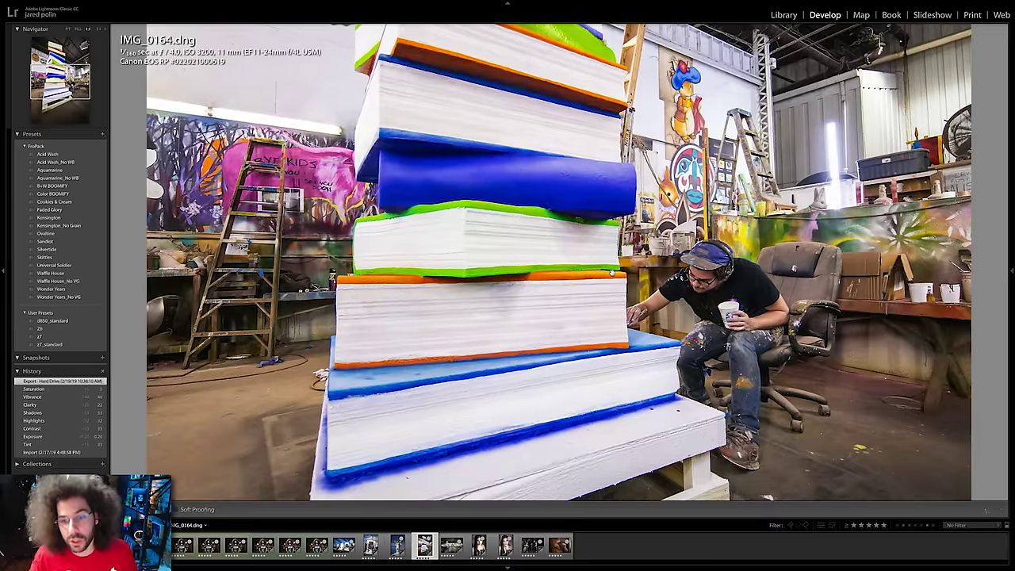
{"action": "left_click", "coordinate": [632, 275]}
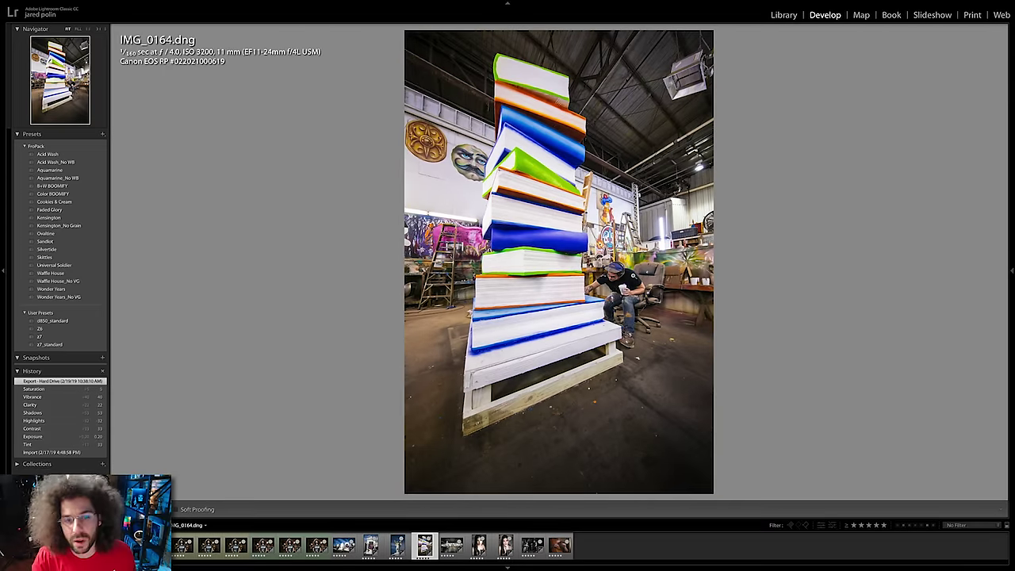
{"action": "key", "text": "Right"}
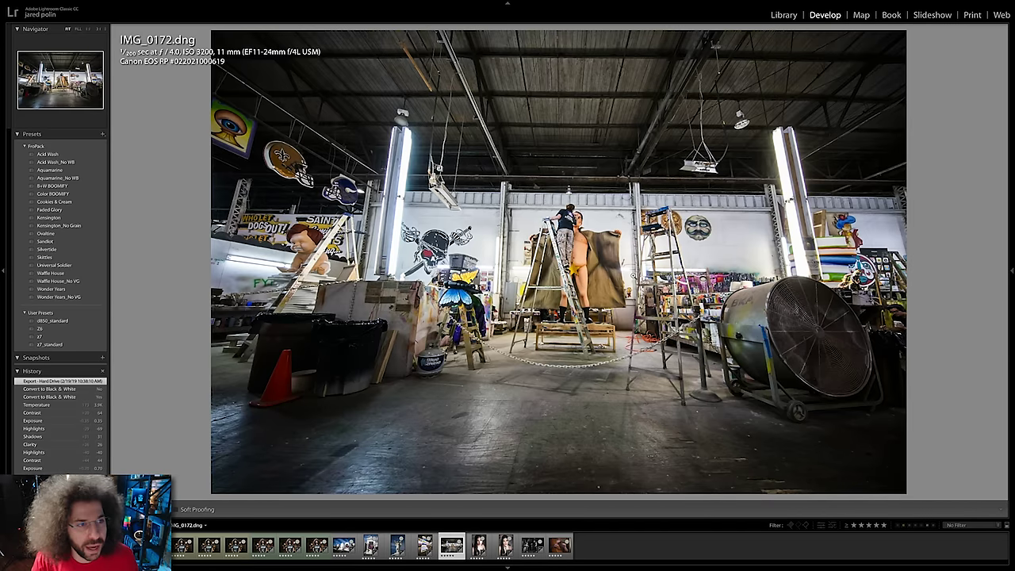
{"action": "key", "text": "Right"}
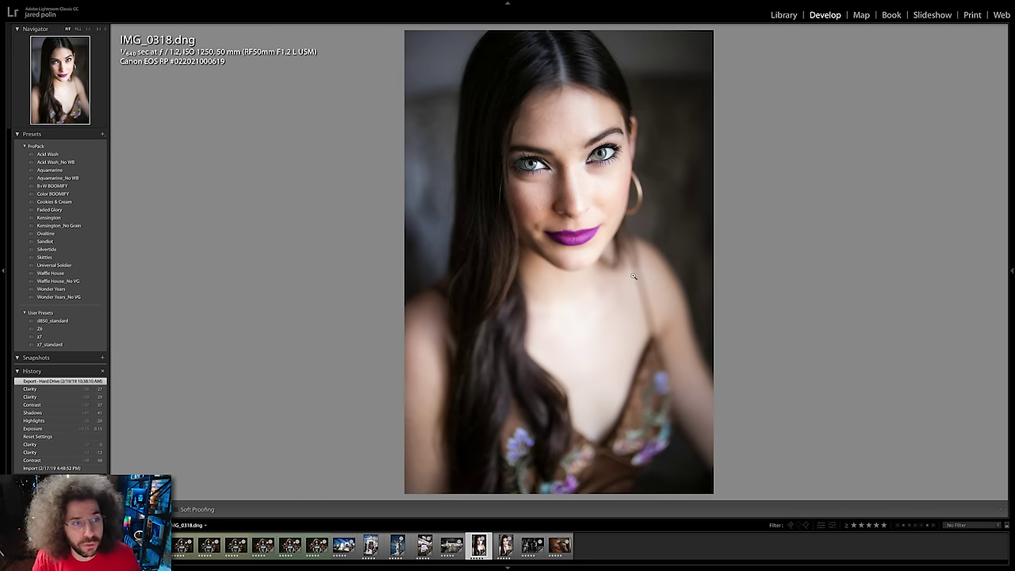
Check the eyes at zoom on portrait IMG_0380, then step through IMG_0427 to harp close-up IMG_0517
{"action": "key", "text": "Right"}
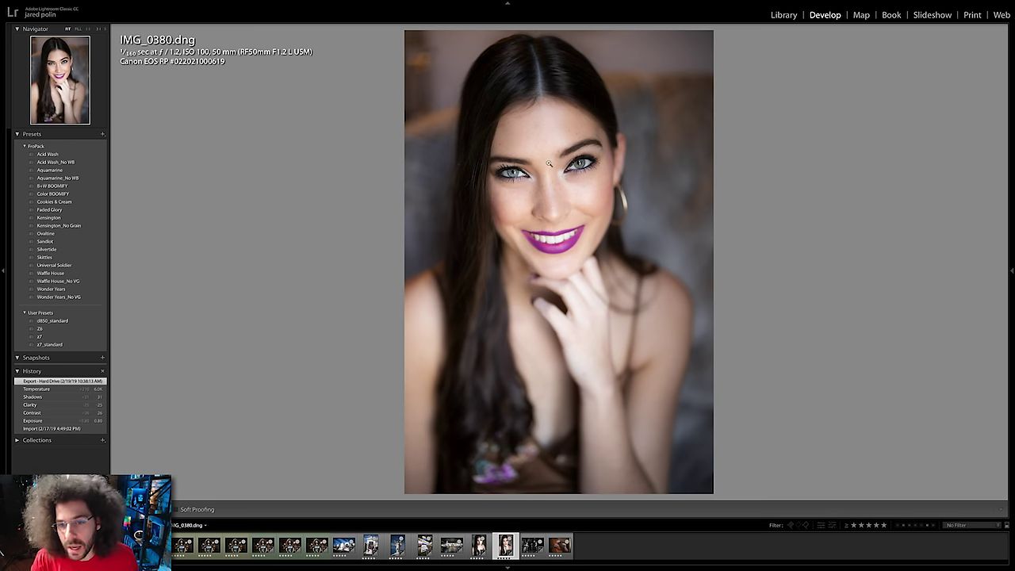
{"action": "left_click", "coordinate": [587, 163]}
{"action": "scroll", "coordinate": [550, 154], "scroll_direction": "down", "scroll_amount": 2}
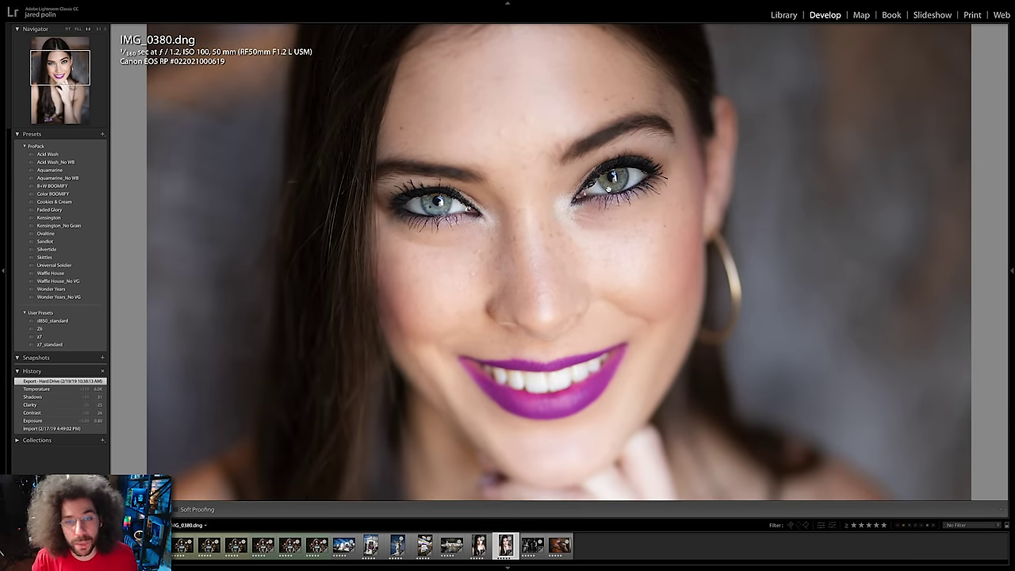
{"action": "left_click", "coordinate": [608, 188]}
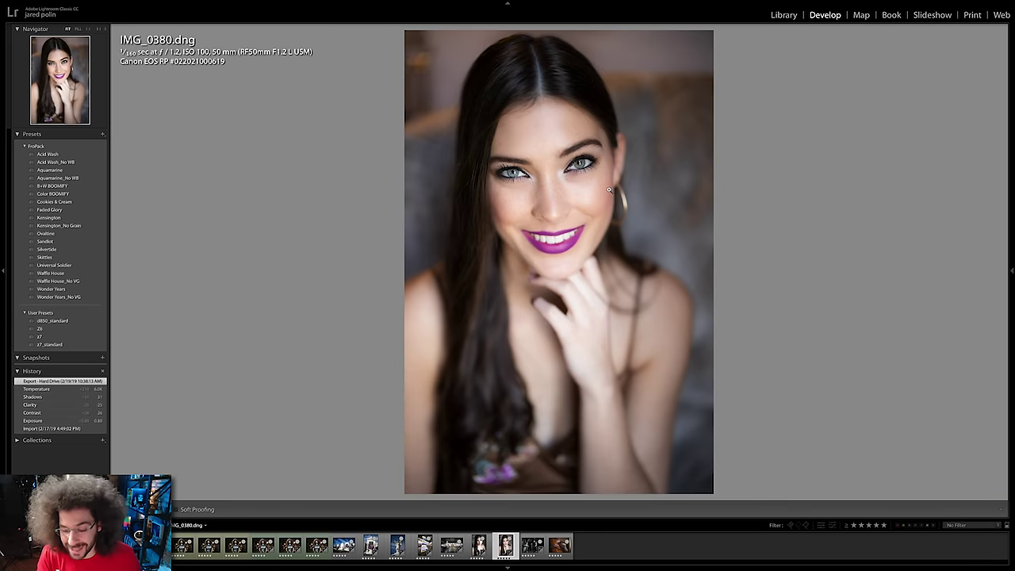
{"action": "key", "text": "Right"}
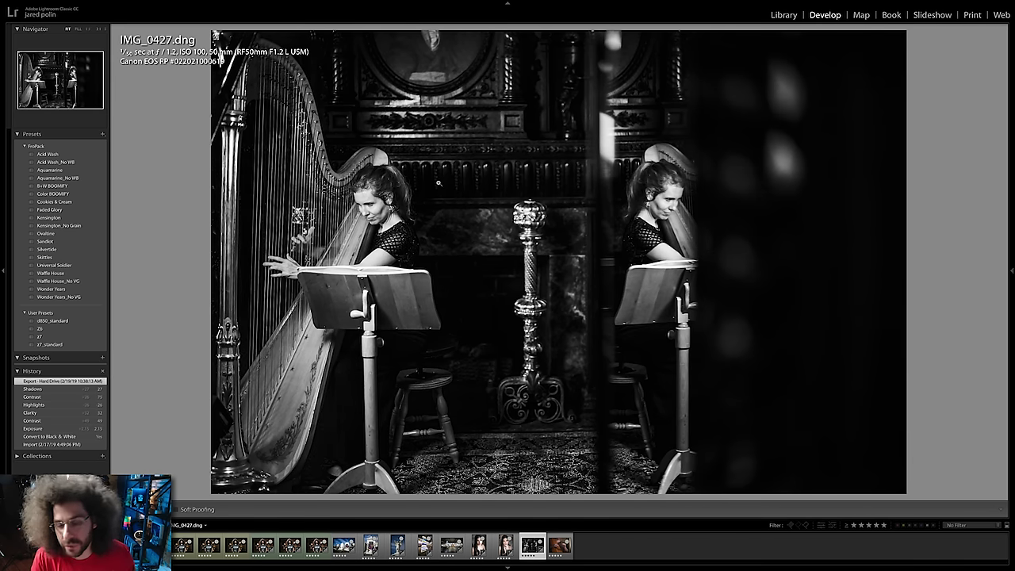
{"action": "key", "text": "Right"}
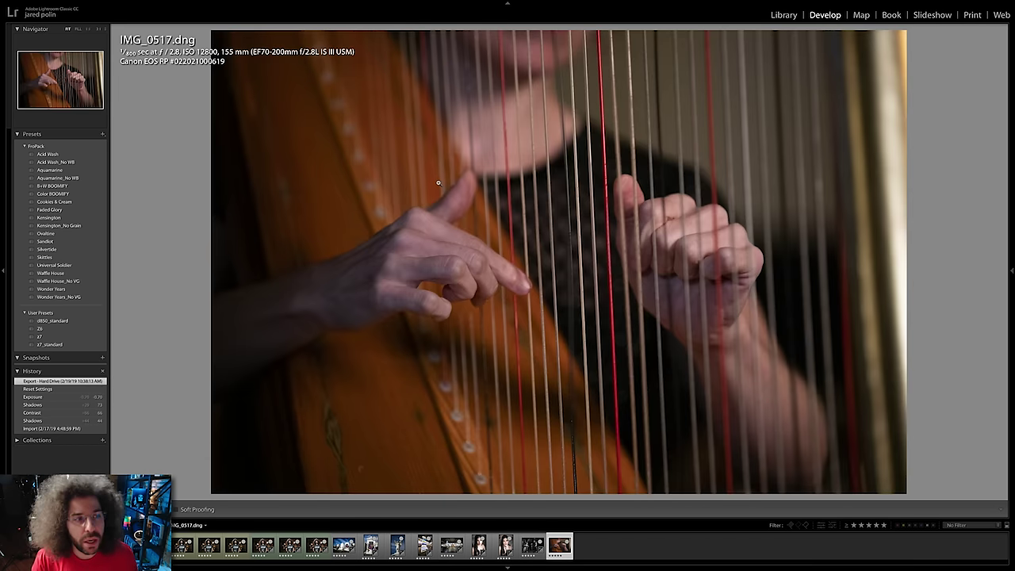